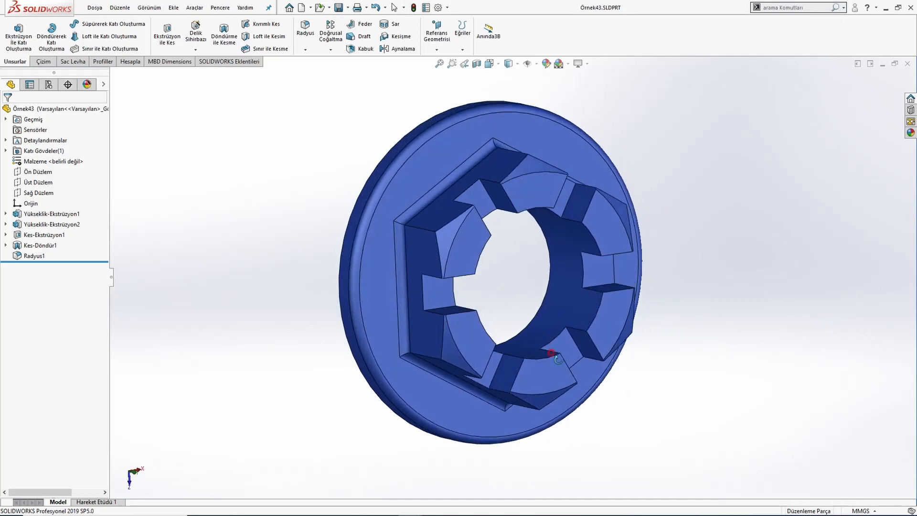
Review the finished Örnek43 part, then switch to the Örnek43.PDF drawing in Acrobat Reader to examine the hexagon's dimensions.
key(ctrl+7)
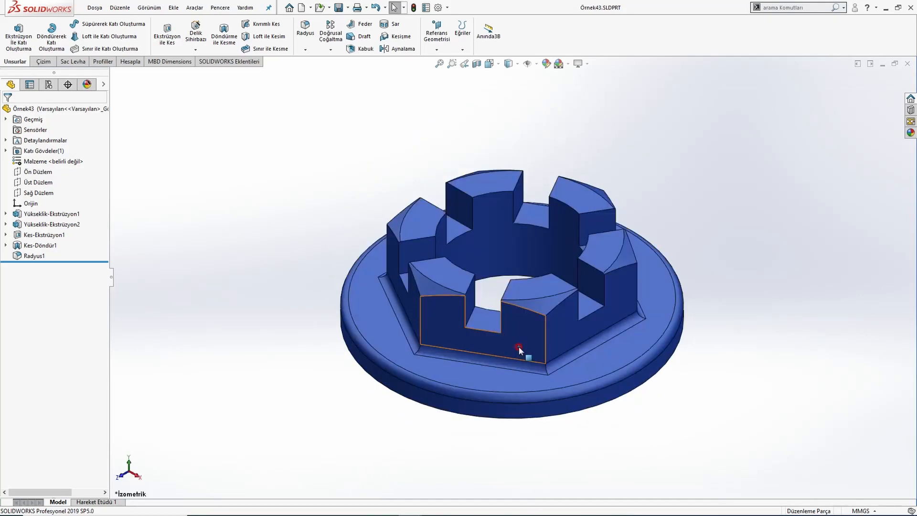
key(ctrl+Tab)
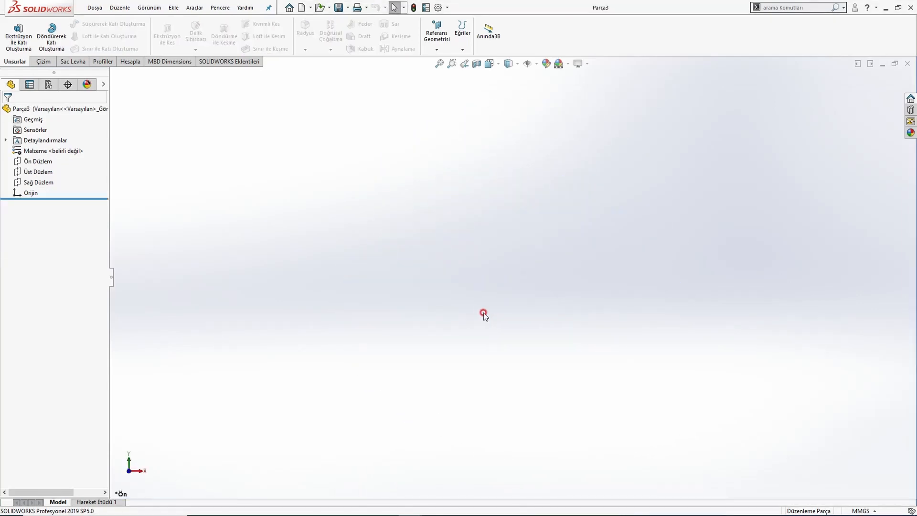
key(alt+Tab)
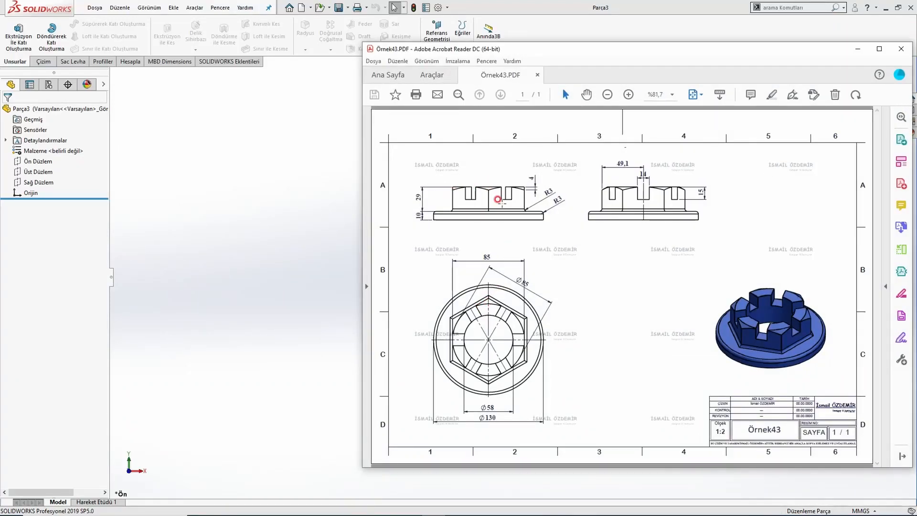
double_click(485, 256)
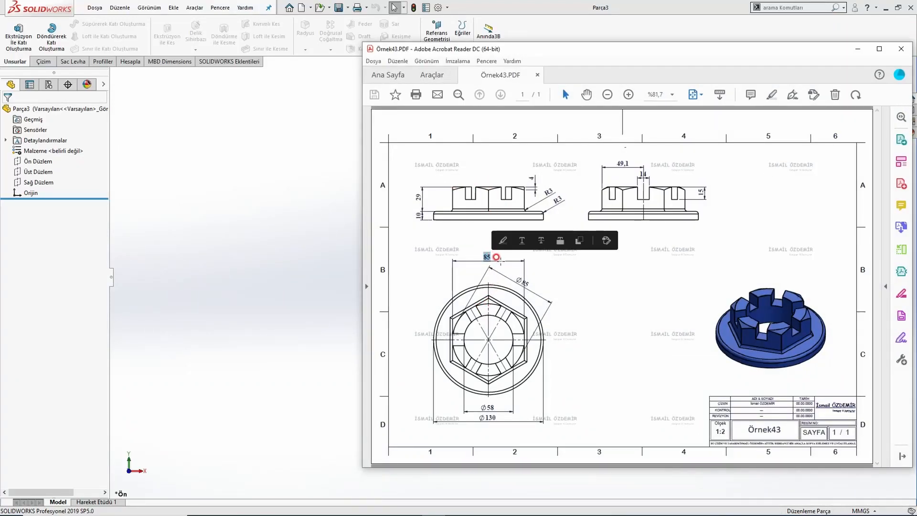
click(504, 267)
click(550, 280)
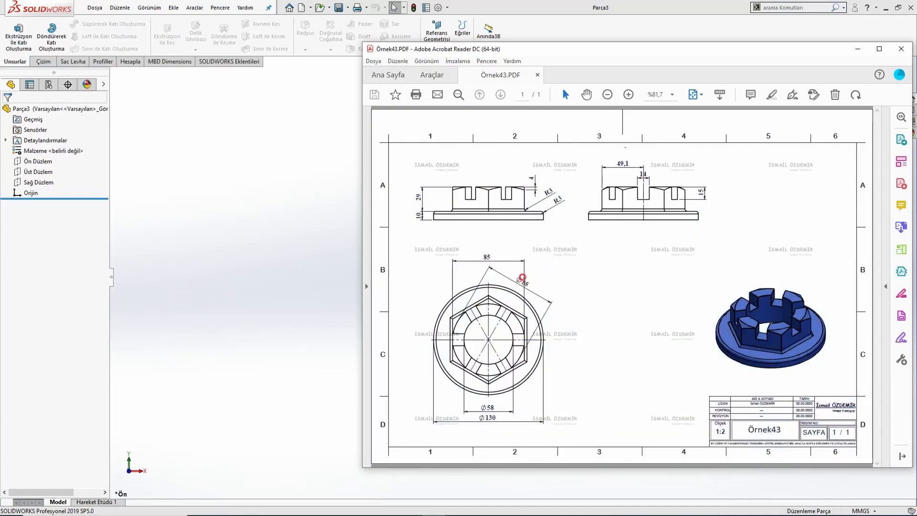
click(97, 195)
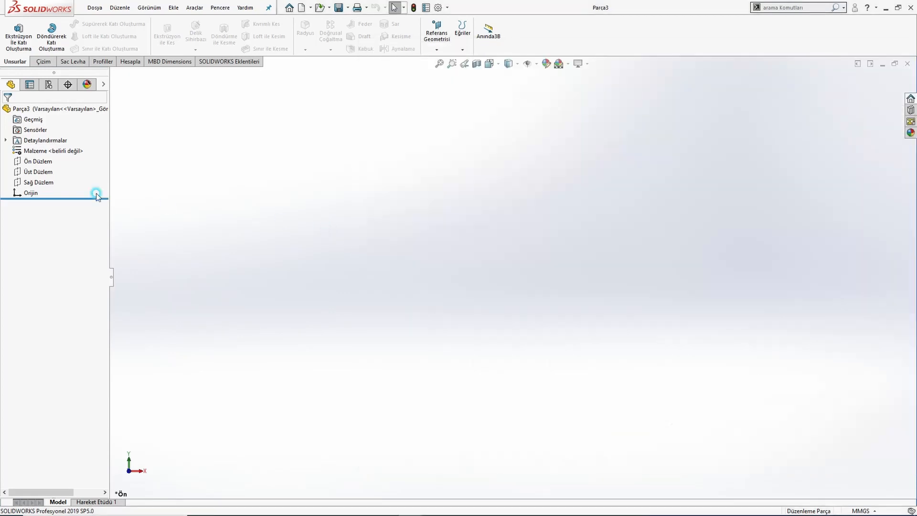
In the empty SOLIDWORKS part, sketch a six-sided polygon about 96 mm across flats on Üst Düzlem, centred on the origin.
click(30, 171)
click(39, 157)
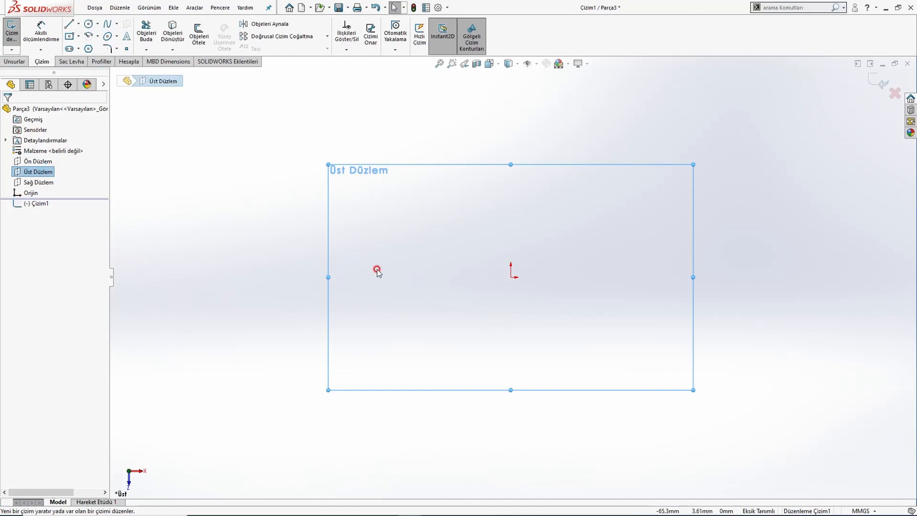
click(88, 48)
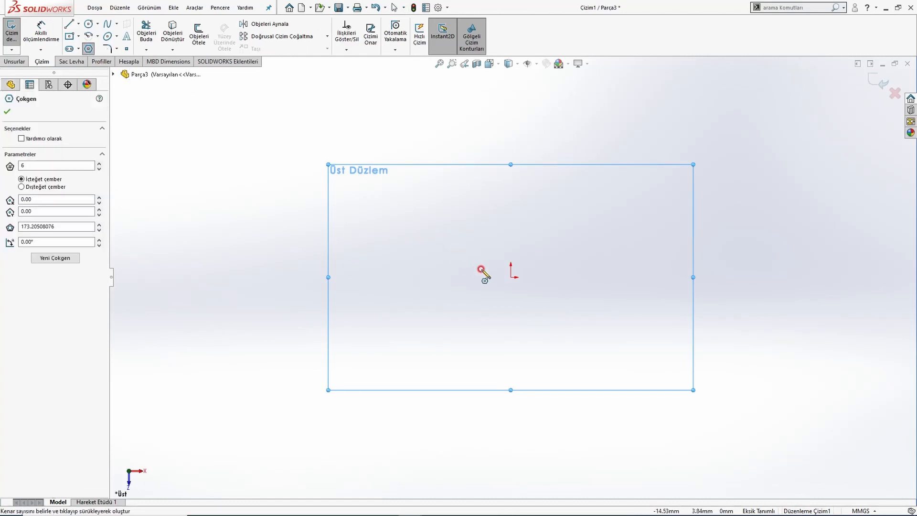
click(511, 277)
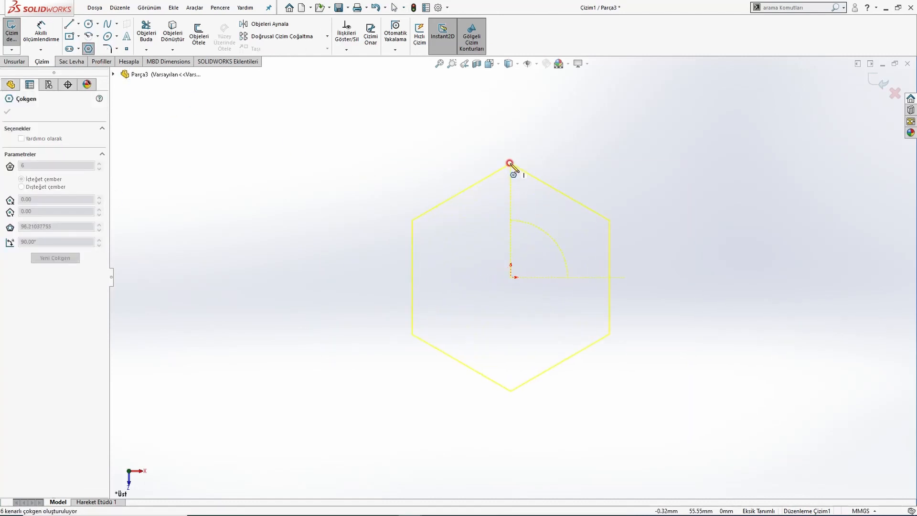
click(510, 163)
key(Escape)
Add a vertical relation to one of the hexagon's upright sides.
click(610, 241)
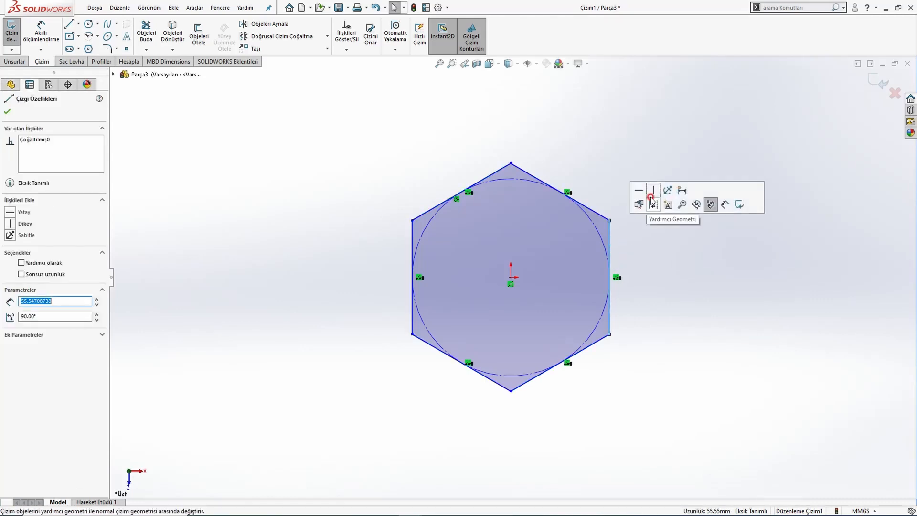
click(652, 193)
click(545, 143)
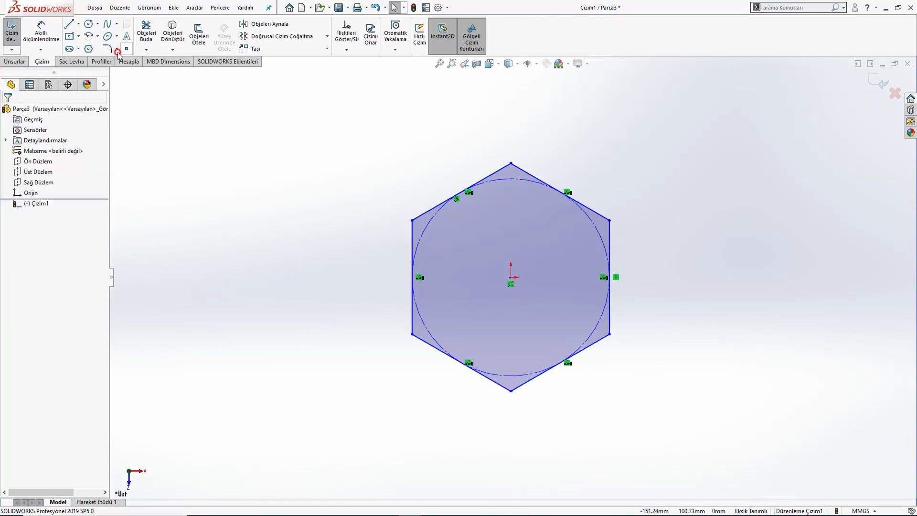
Dimension the distance between the hexagon's two vertical sides as 85 mm.
click(43, 35)
click(412, 231)
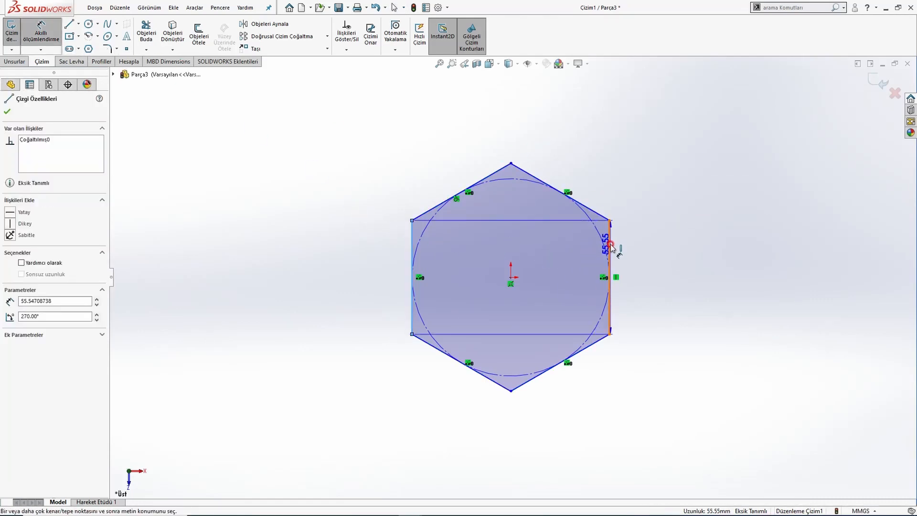
click(610, 244)
click(507, 126)
text(8)
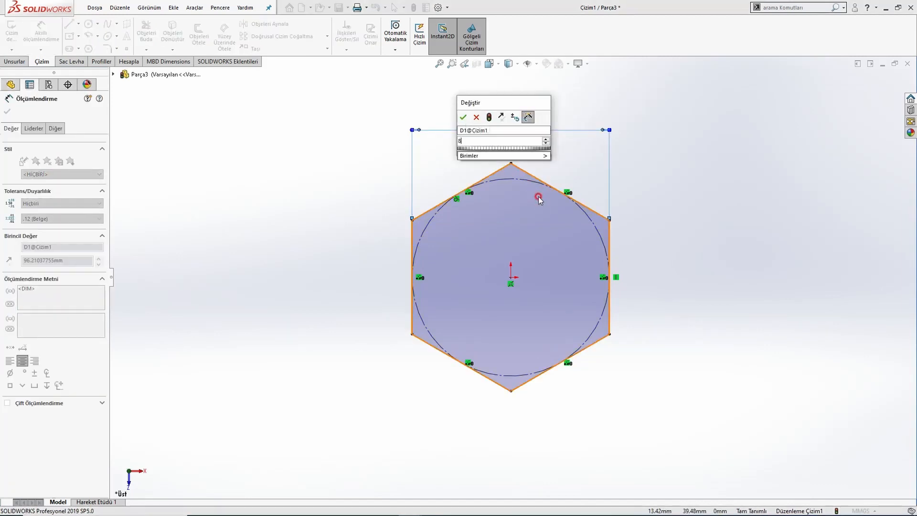
text(5)
key(Return)
key(Escape)
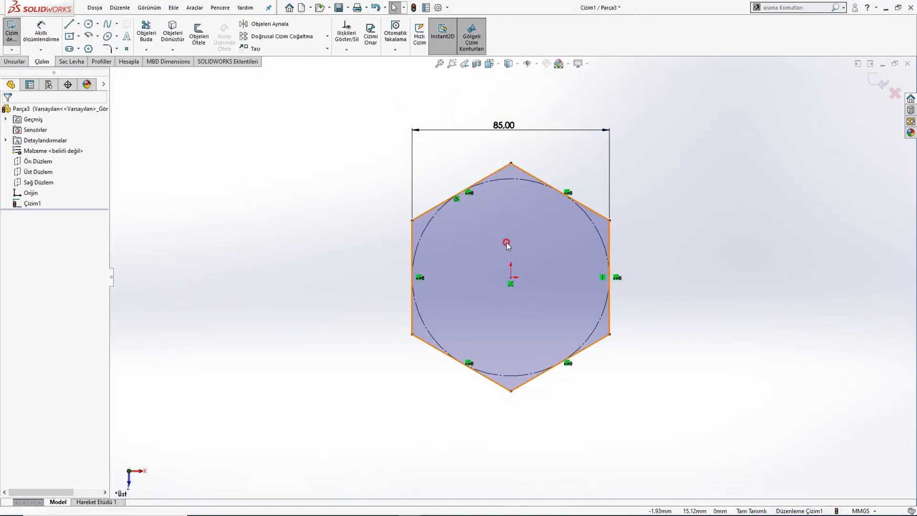
Check the bore diameter in the PDF drawing, then sketch a circle about 39 mm in diameter at the hexagon's centre.
key(alt+Tab)
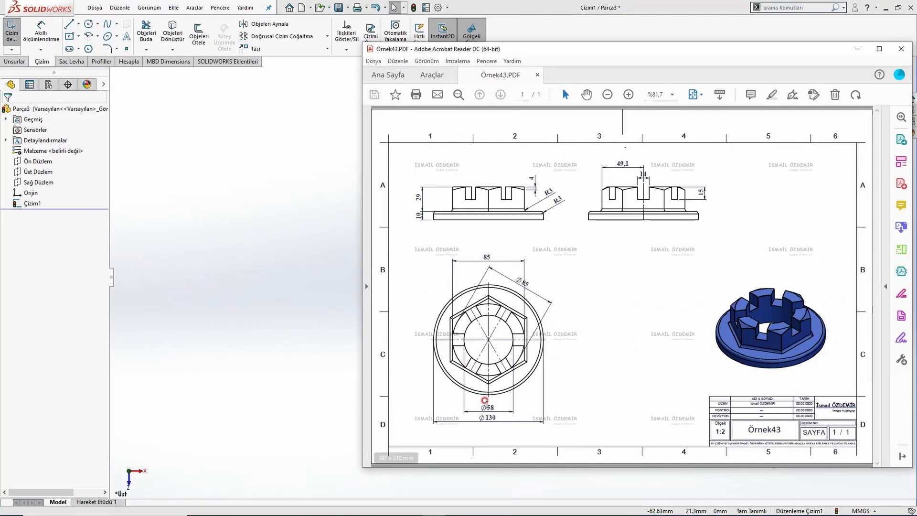
click(323, 301)
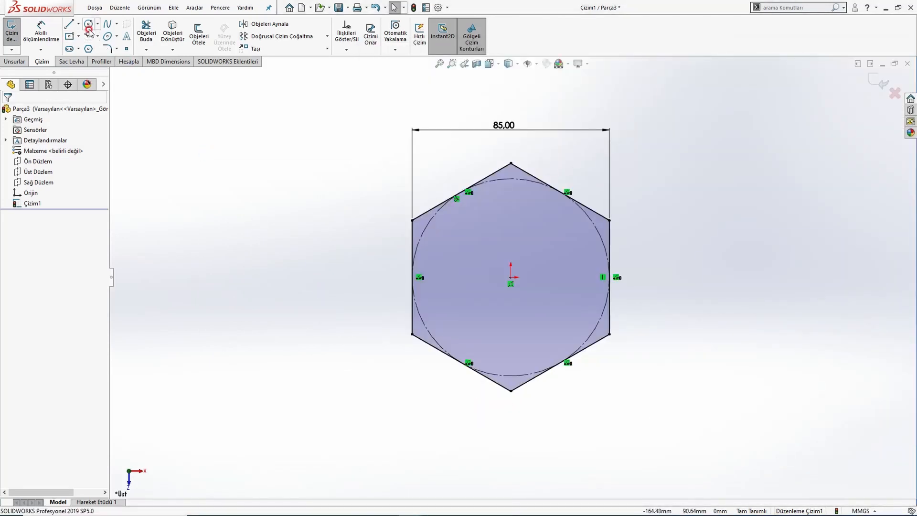
click(89, 25)
click(511, 277)
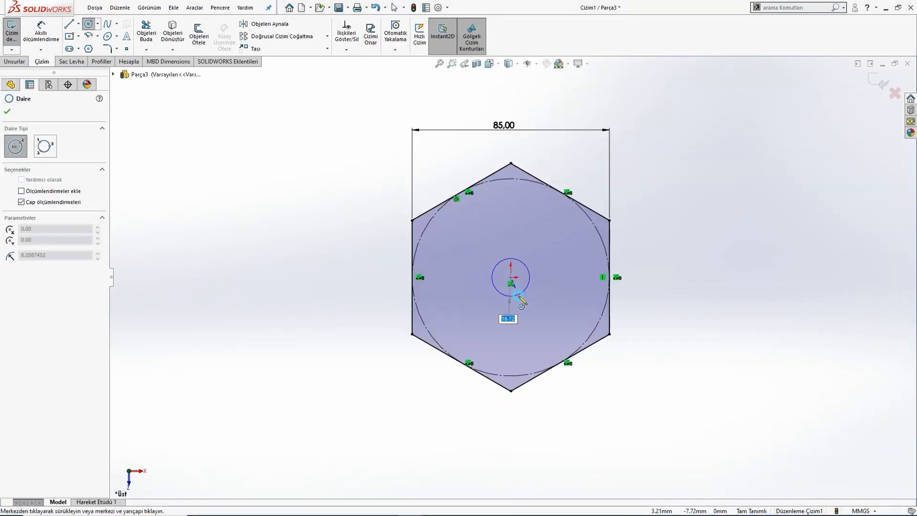
click(526, 319)
key(Escape)
Dimension the inner circle's diameter as 58 mm.
key(d)
click(492, 320)
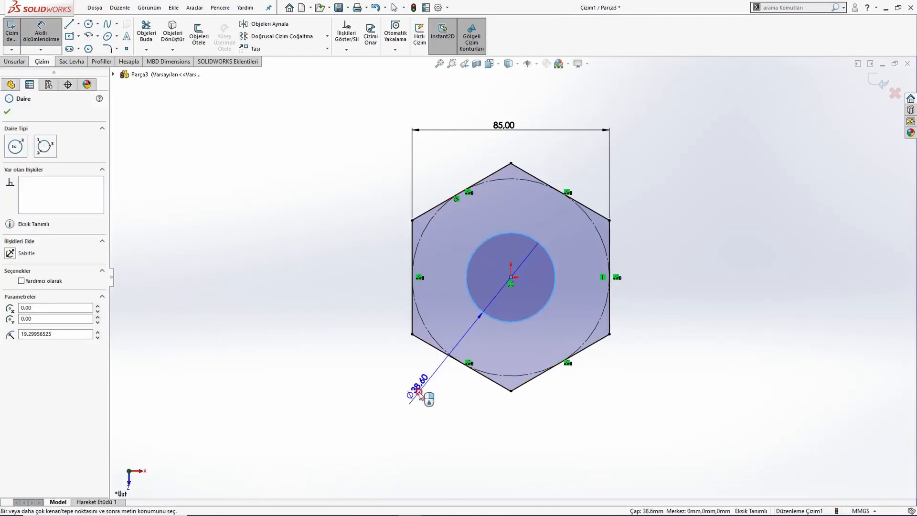
click(415, 390)
text(58)
key(Return)
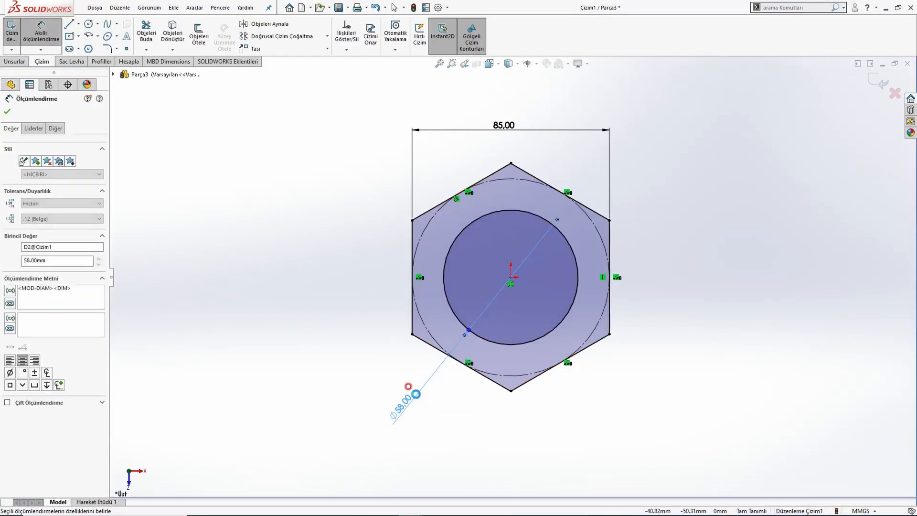
Check the nut height in the PDF drawing, then extrude the hexagonal profile with its central hole 29 mm.
click(24, 64)
key(alt+Tab)
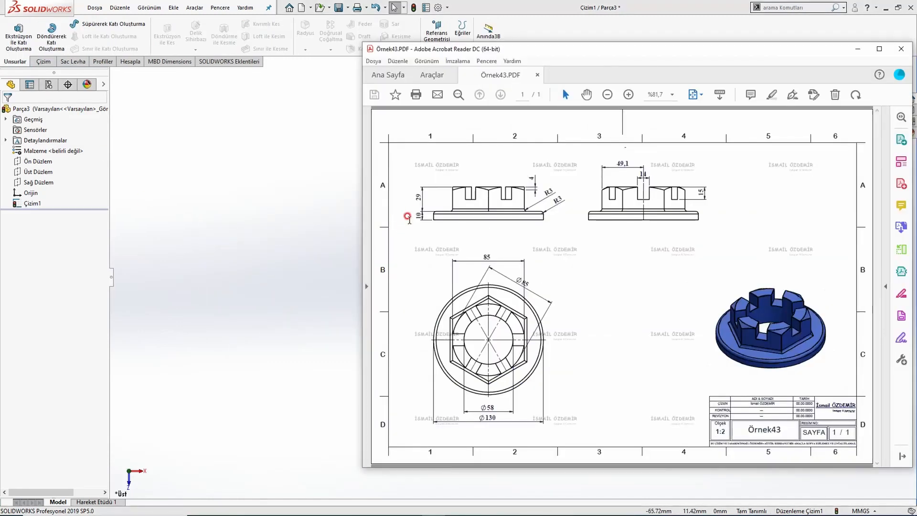
click(281, 218)
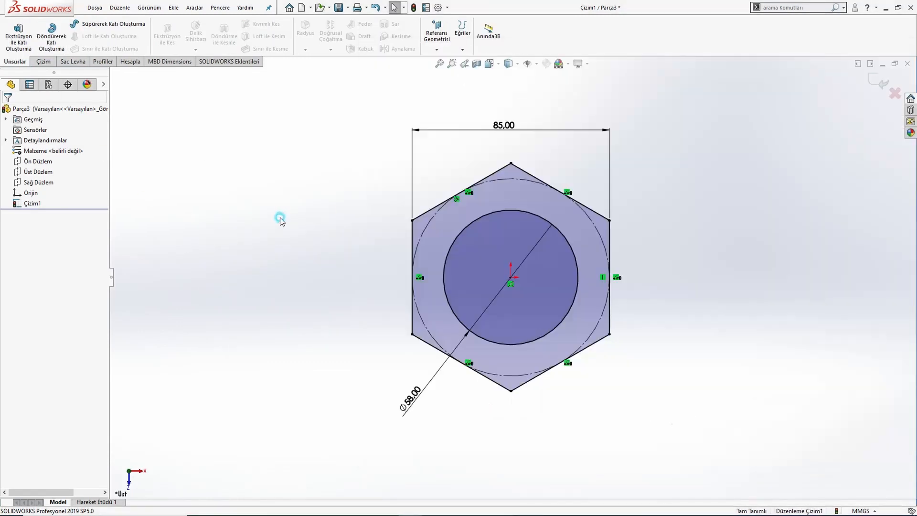
click(16, 46)
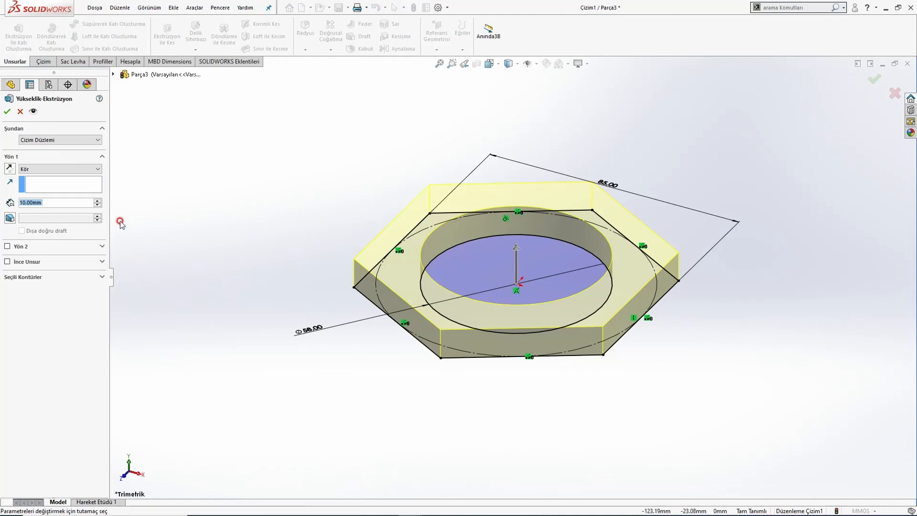
text(29)
key(Return)
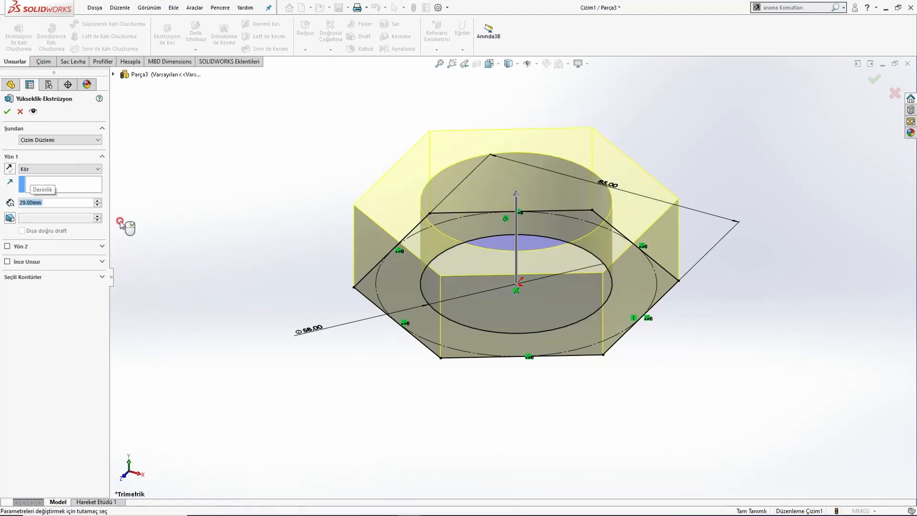
click(7, 112)
Start a sketch on Üst Düzlem, check the flange diameter in the PDF drawing, and draw a 130 mm diameter circle at the origin.
mouse_move(411, 248)
middle_down()
mouse_move(452, 186)
mouse_move(516, 215)
mouse_move(426, 260)
middle_up()
click(38, 182)
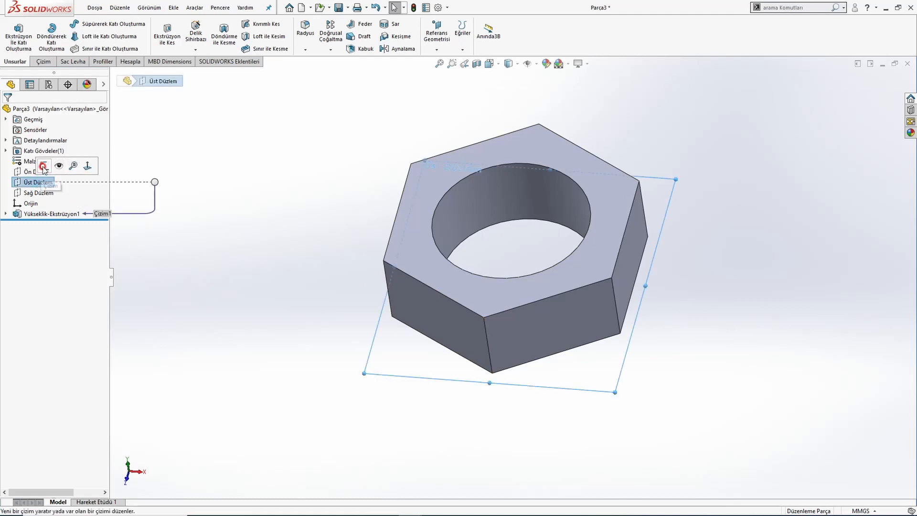
click(43, 165)
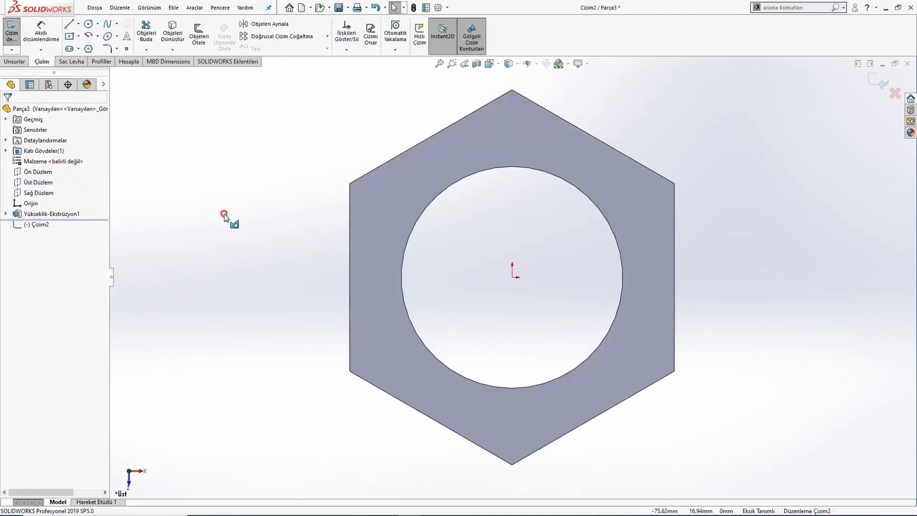
key(alt+Tab)
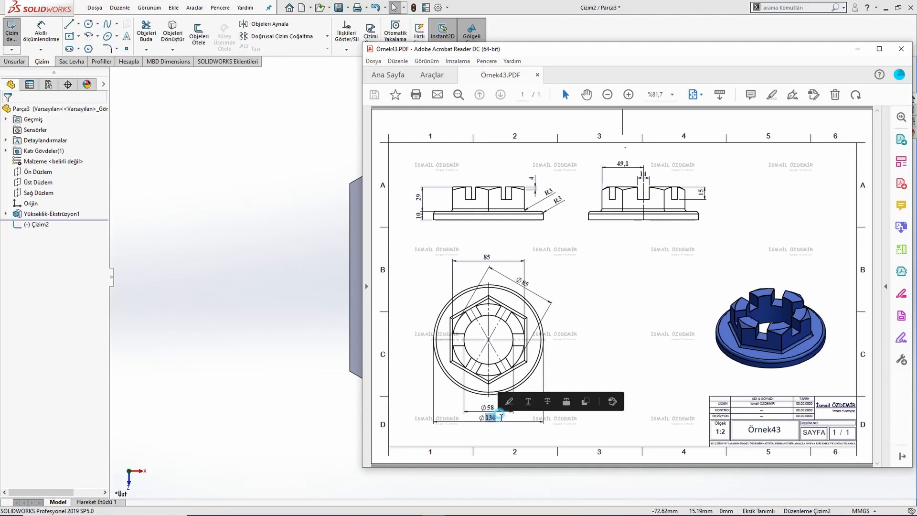
click(242, 321)
click(34, 41)
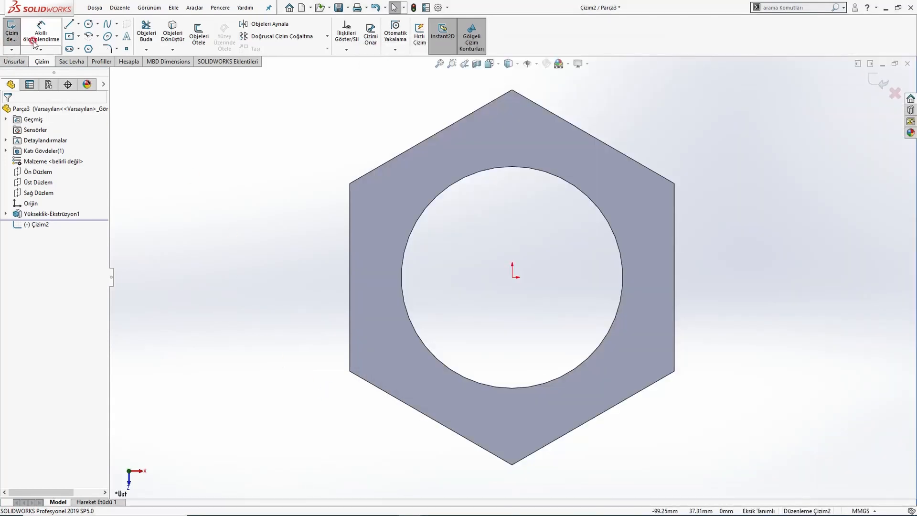
click(86, 25)
drag(512, 277, 545, 241)
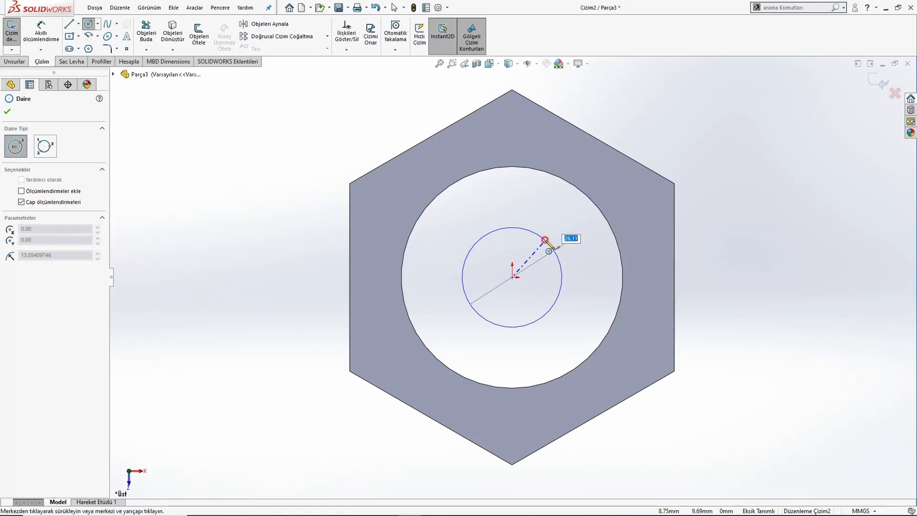
key(Return)
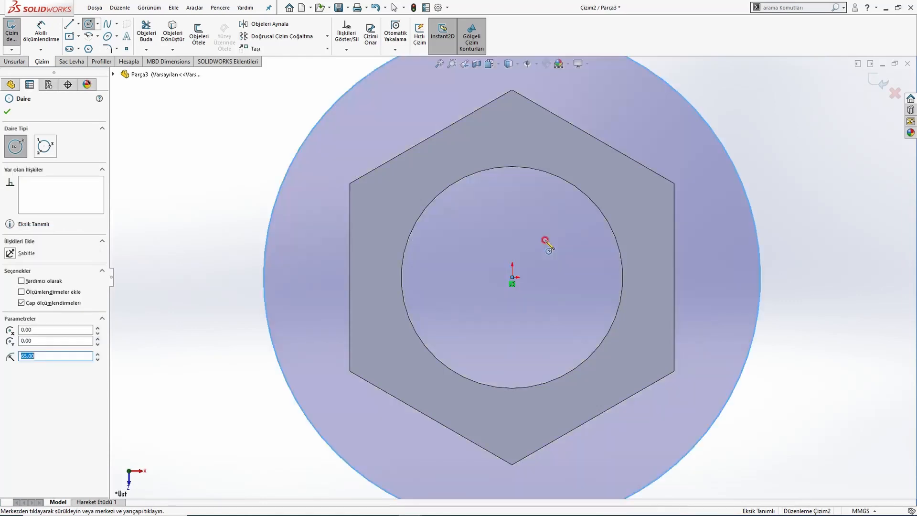
Draw a second circle of 58 mm diameter centred on the origin, matching the bore.
click(512, 277)
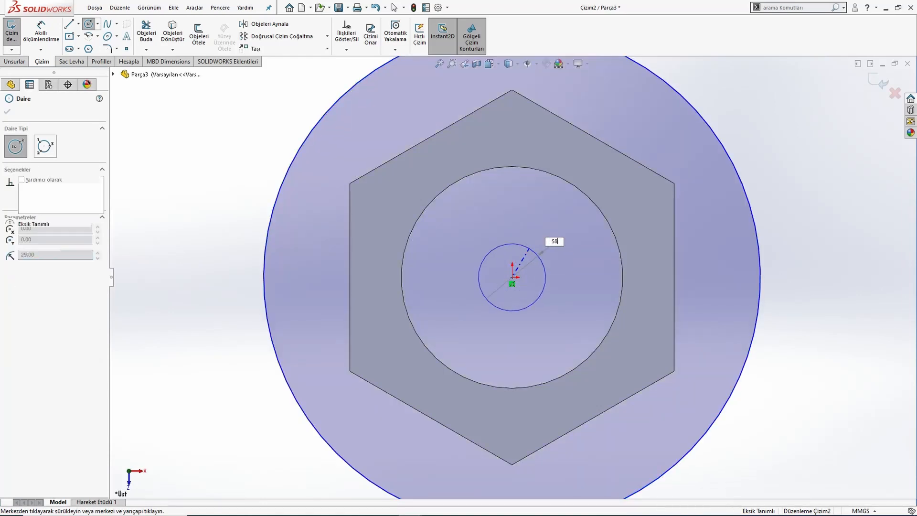
key(Escape)
key(f)
Add diameter dimensions of 130 mm to the outer flange circle and 58 mm to the inner circle.
click(45, 35)
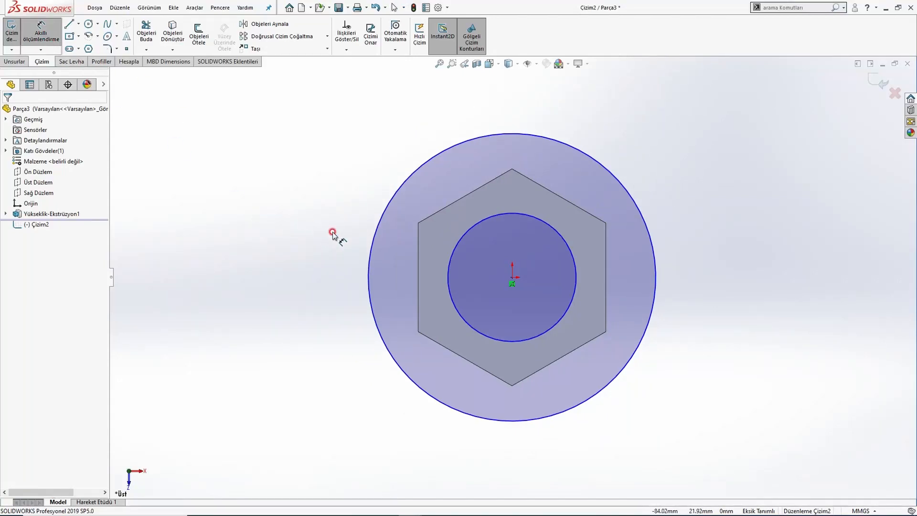
click(373, 237)
click(314, 258)
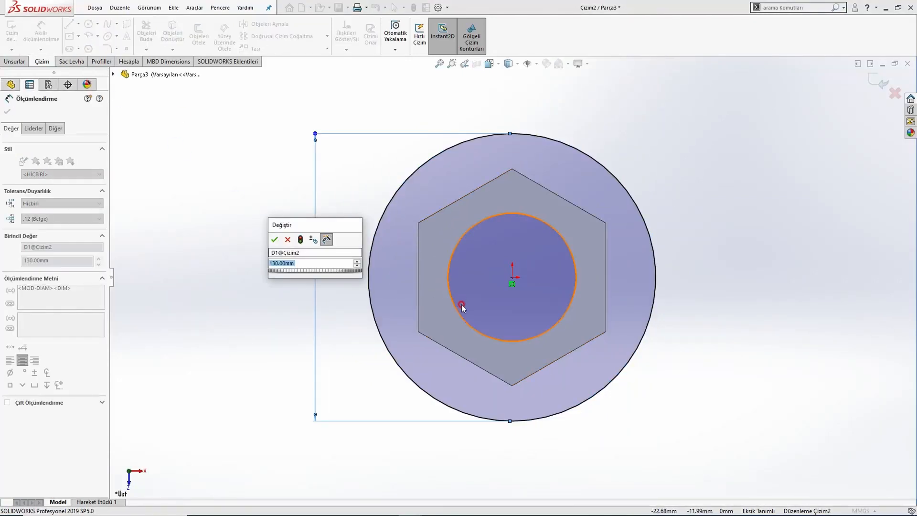
click(276, 240)
click(576, 277)
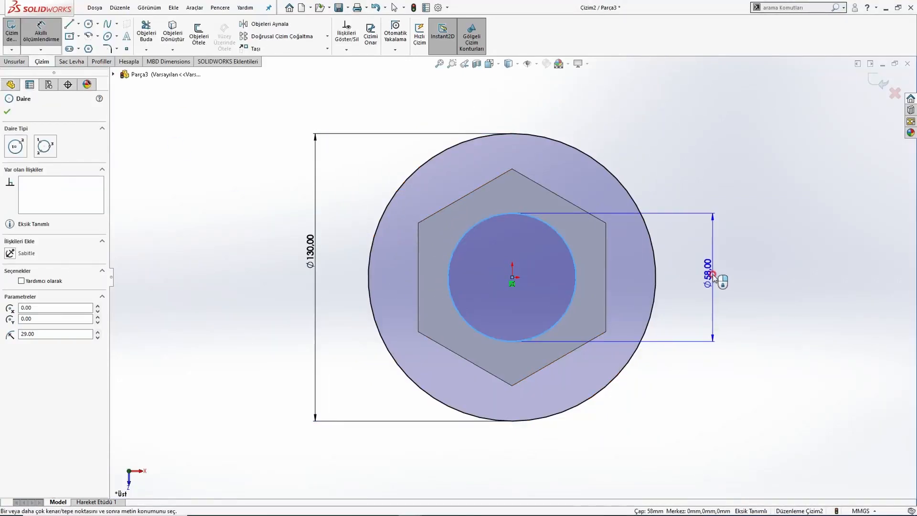
click(717, 273)
key(Escape)
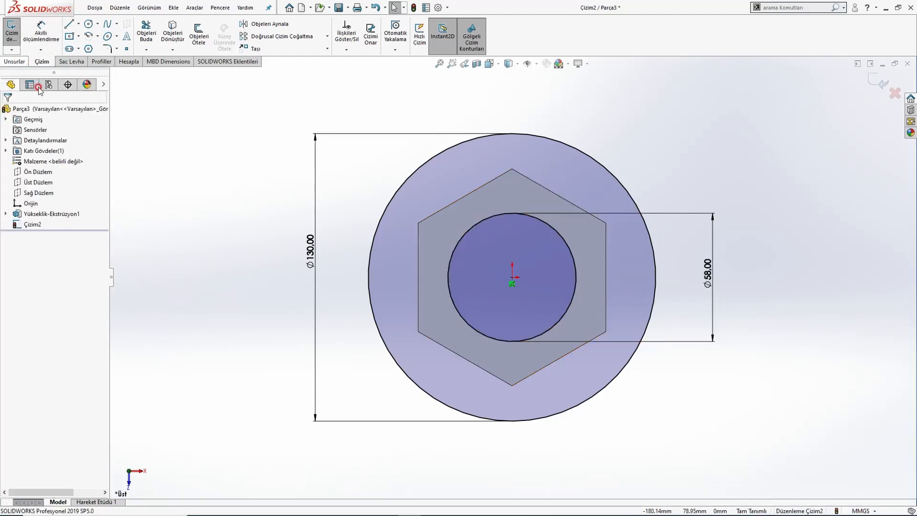
Check the flange thickness in the PDF drawing, then extrude the flange ring 10 mm in the reversed direction, away from the hexagon.
key(alt+Tab)
double_click(417, 215)
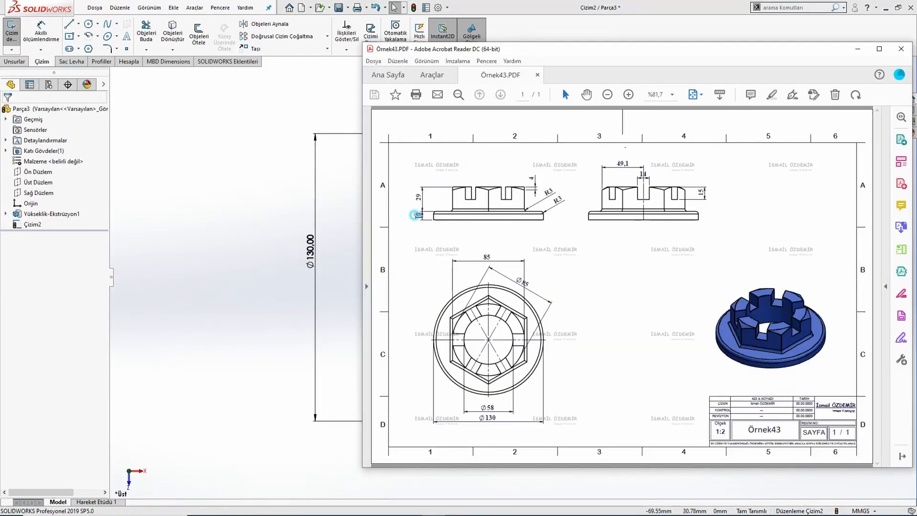
click(415, 221)
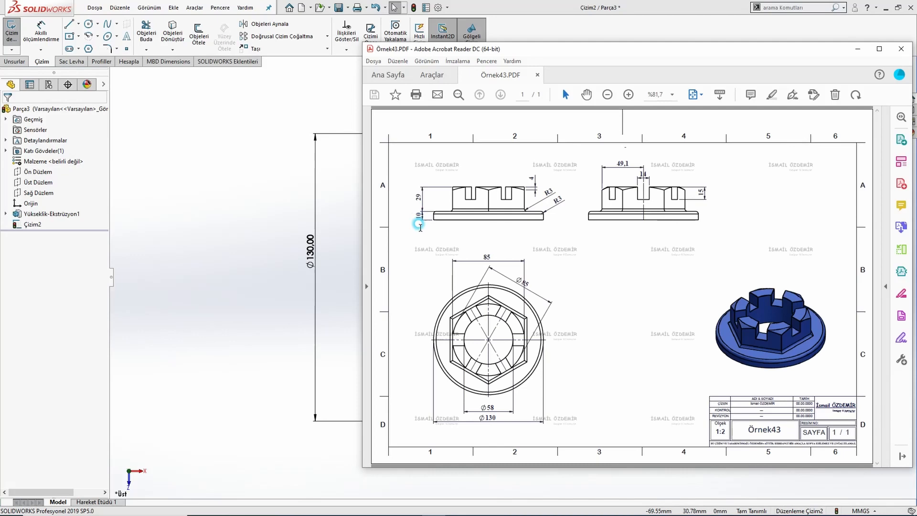
click(262, 217)
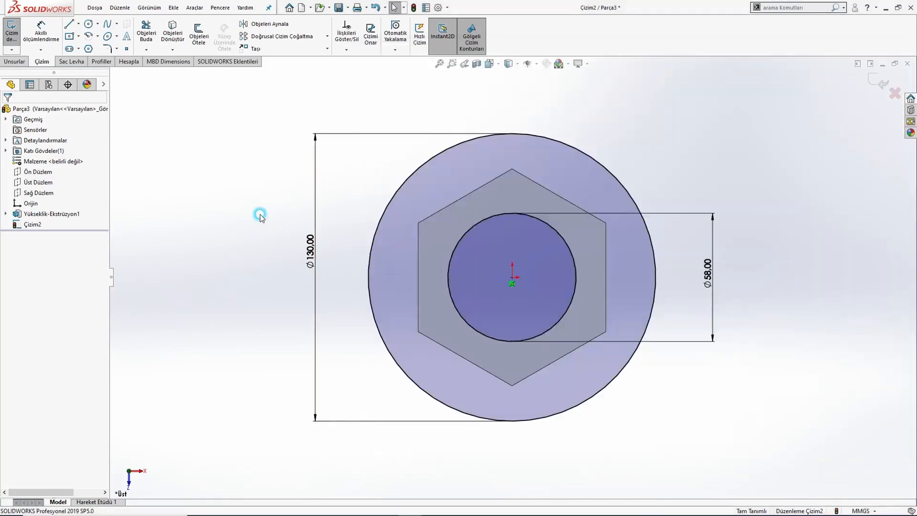
click(14, 61)
click(18, 36)
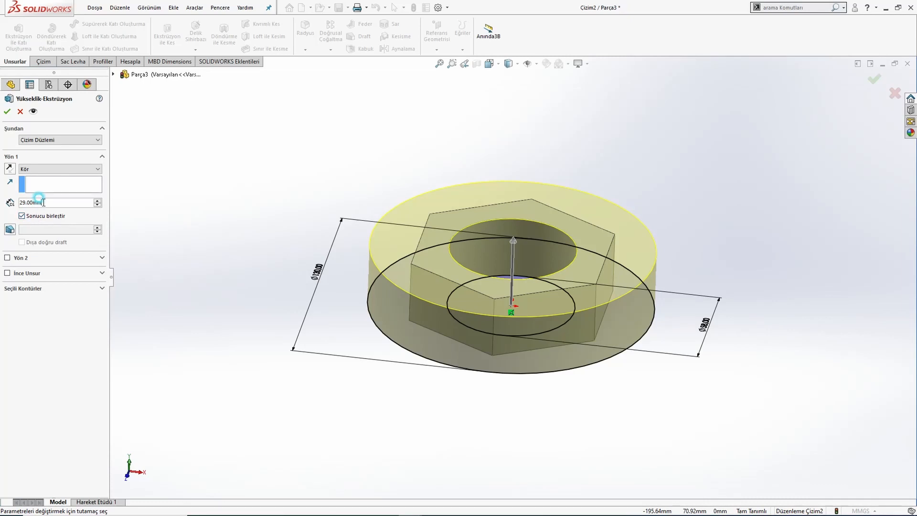
click(11, 167)
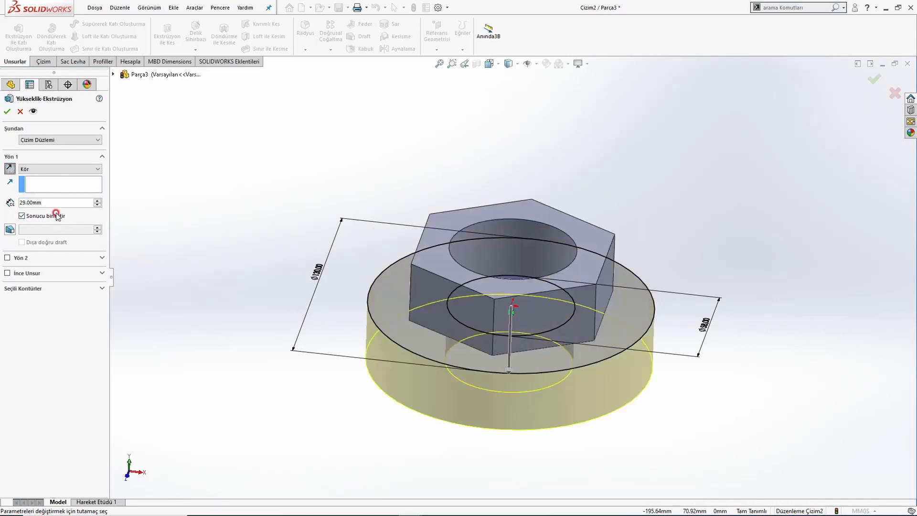
text(10)
key(Return)
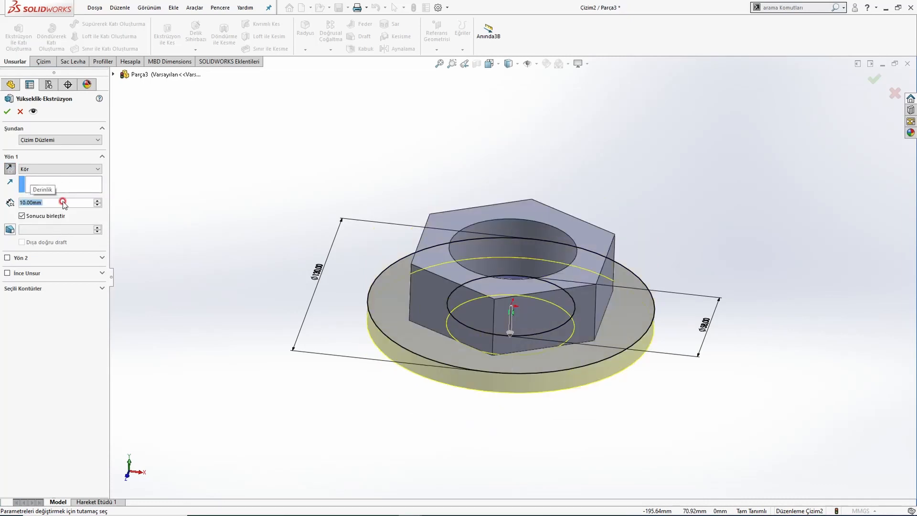
click(6, 112)
Check the slot dimensions in the PDF drawing, then sketch an origin-centred rectangle about 85 by 28 mm on the hexagon's upper face, spanning its flats.
middle_drag(426, 344, 438, 288)
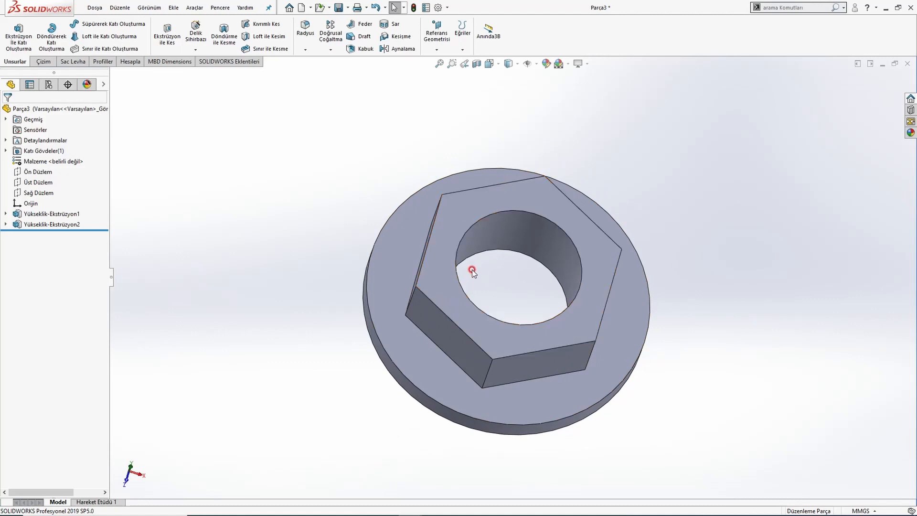
key(alt+Tab)
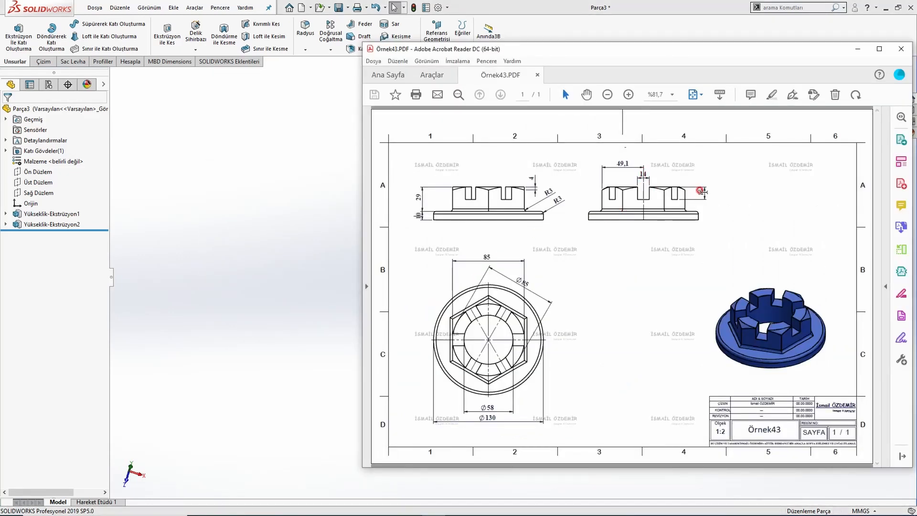
click(292, 284)
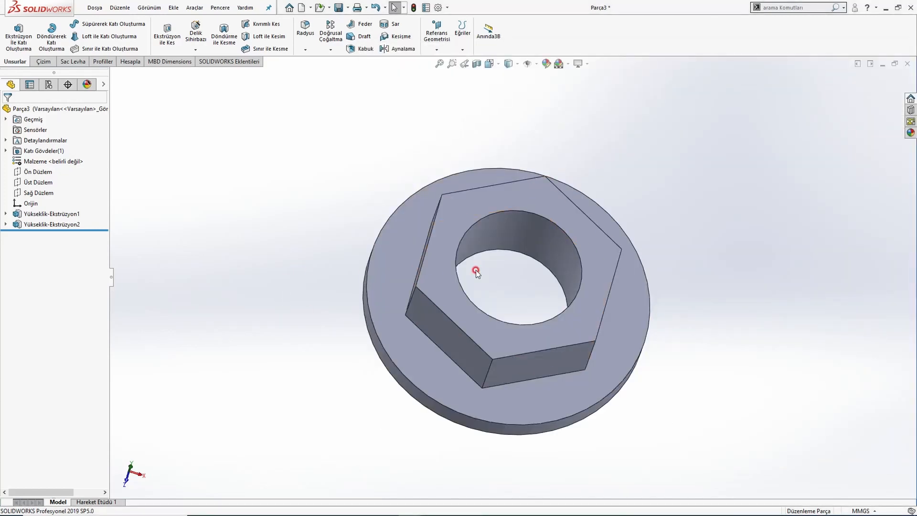
click(597, 245)
click(638, 221)
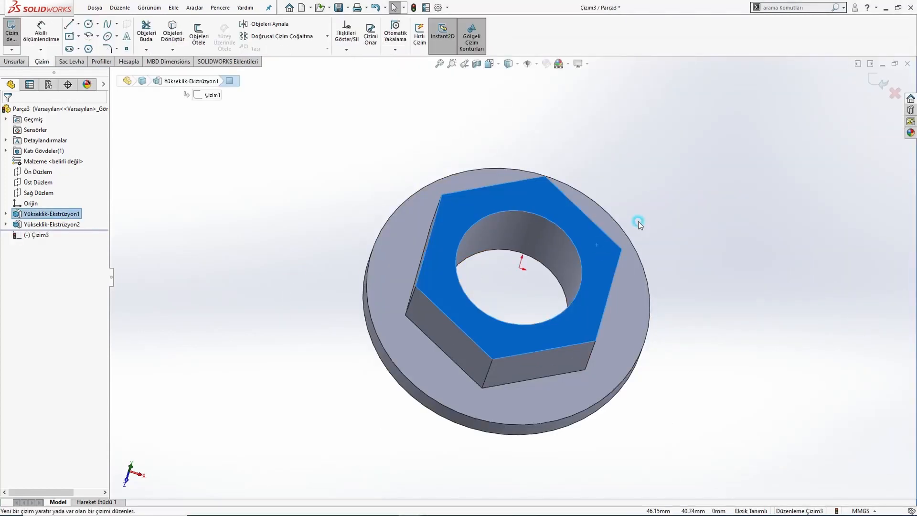
click(72, 41)
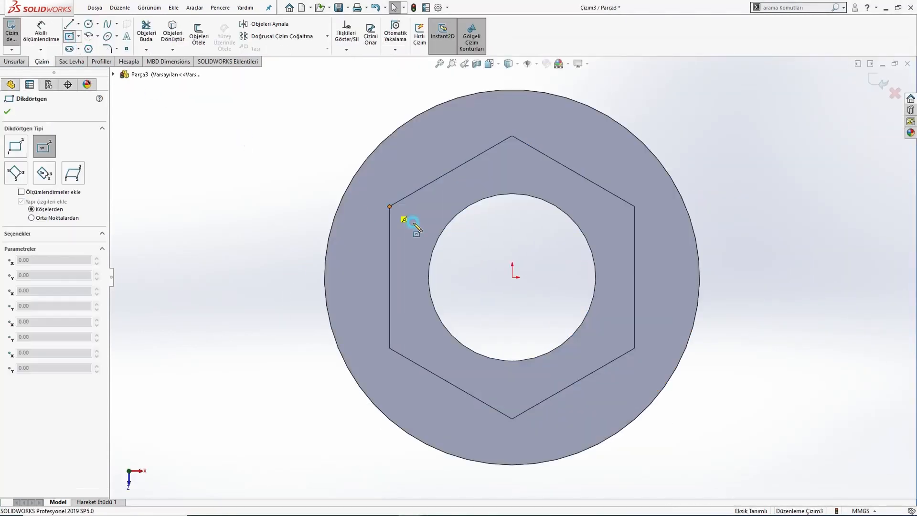
click(513, 277)
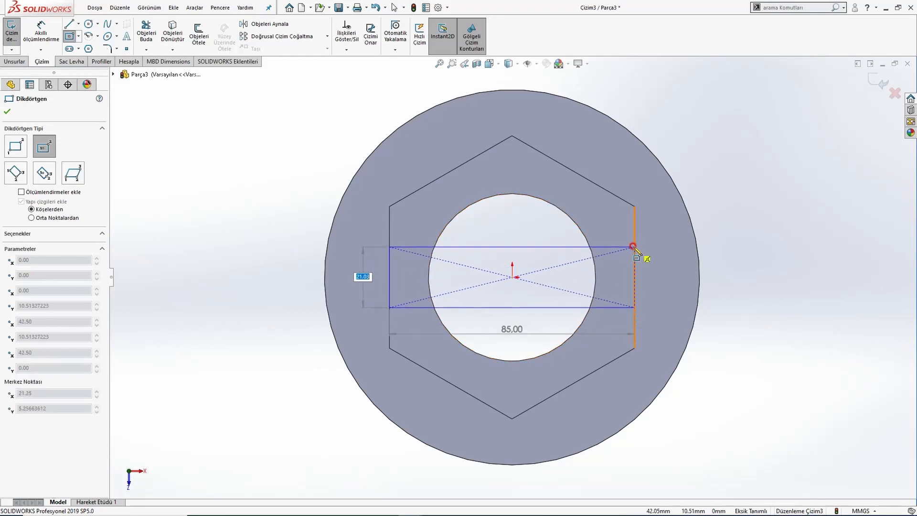
click(635, 246)
key(Escape)
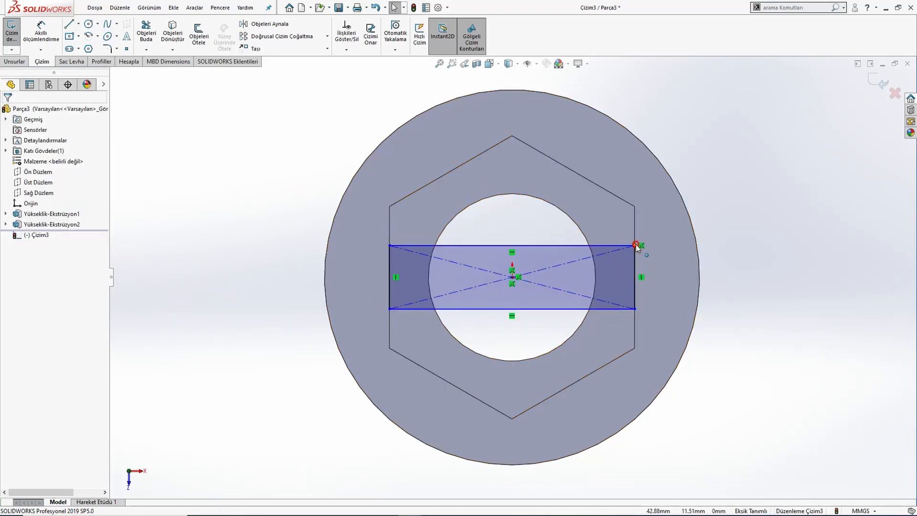
drag(636, 245, 709, 238)
Dimension the rectangle's short side to 14 mm.
click(40, 32)
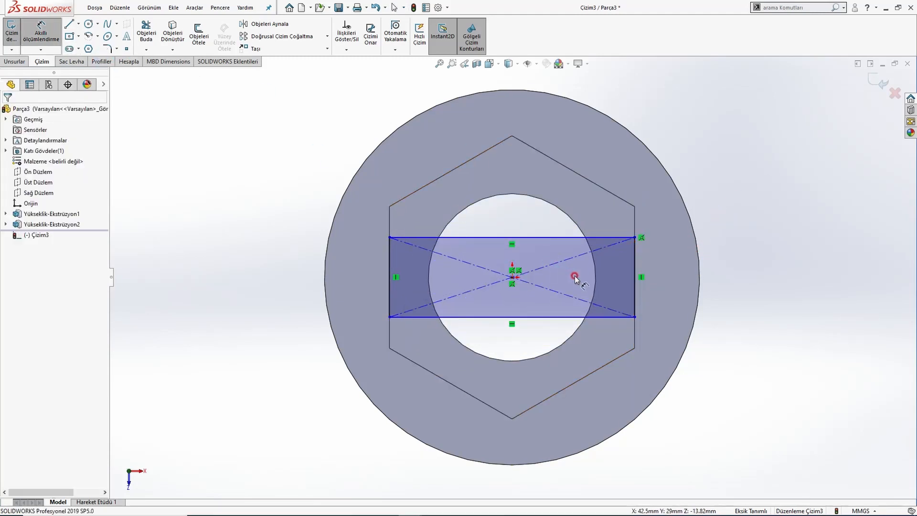
click(633, 273)
click(745, 301)
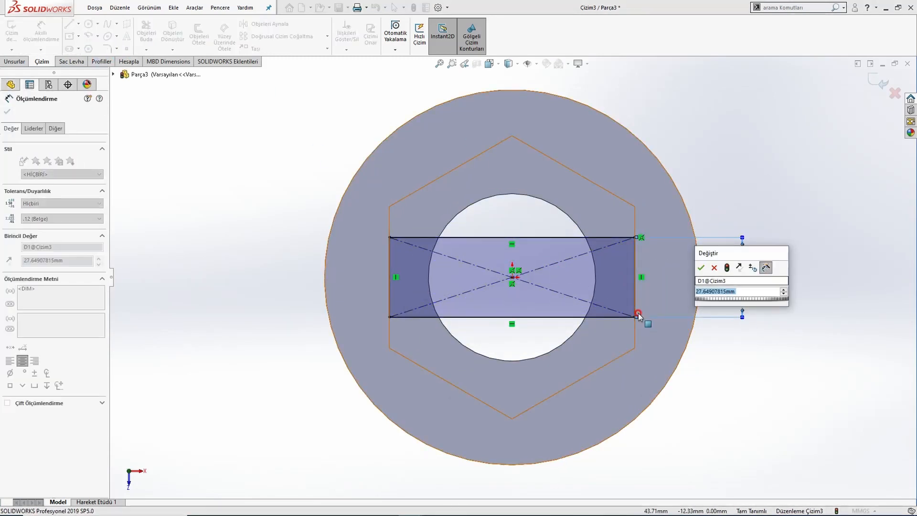
text(14)
key(Return)
key(Escape)
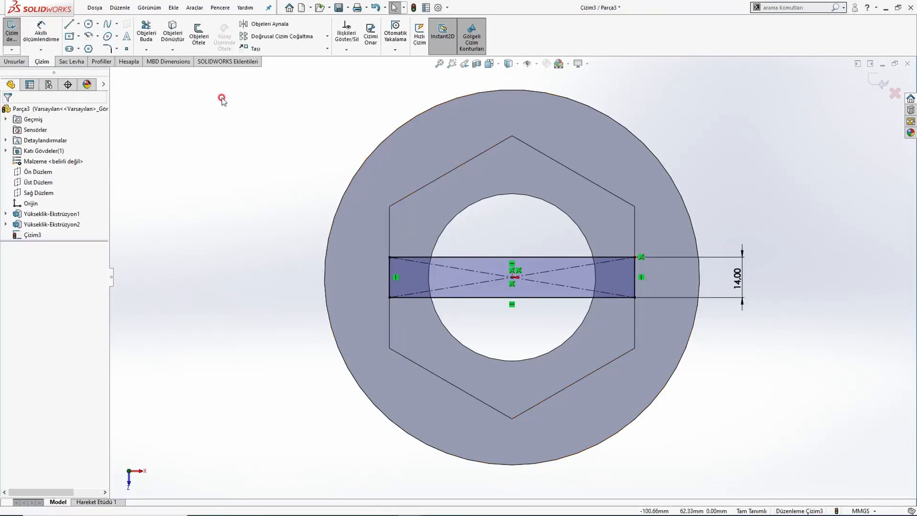
Create a circular sketch pattern of the rectangle about the origin with 3 equally spaced instances over 360 degrees.
click(327, 36)
click(306, 60)
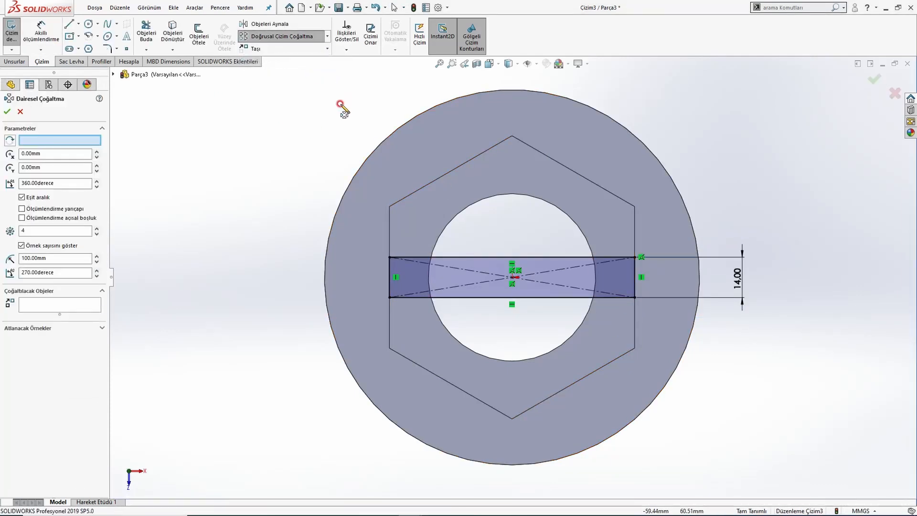
click(503, 263)
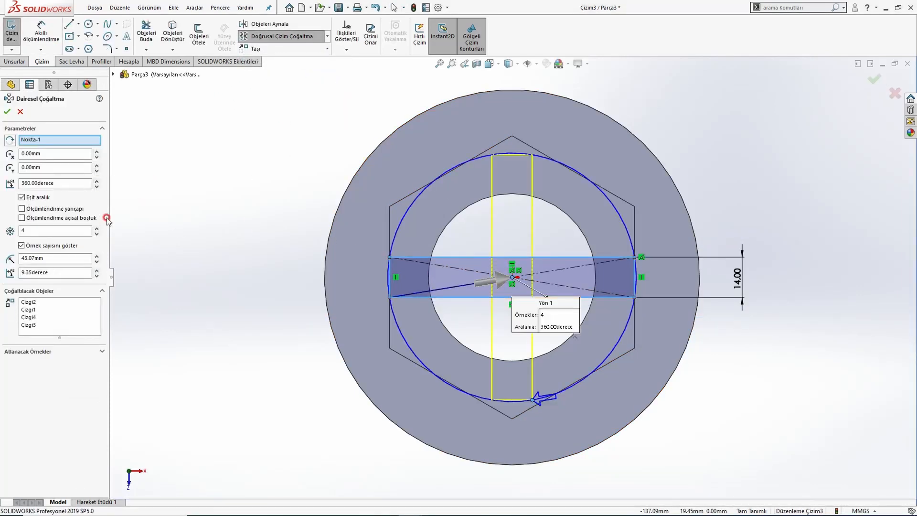
click(96, 234)
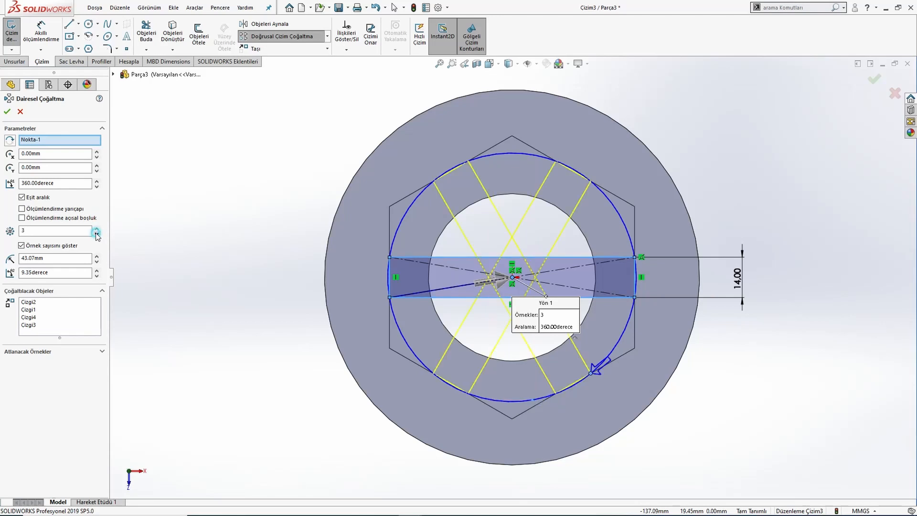
click(7, 111)
Move the circular pattern's centre point onto the origin so the patterned rectangles cross at the bore's centre.
drag(541, 236, 548, 188)
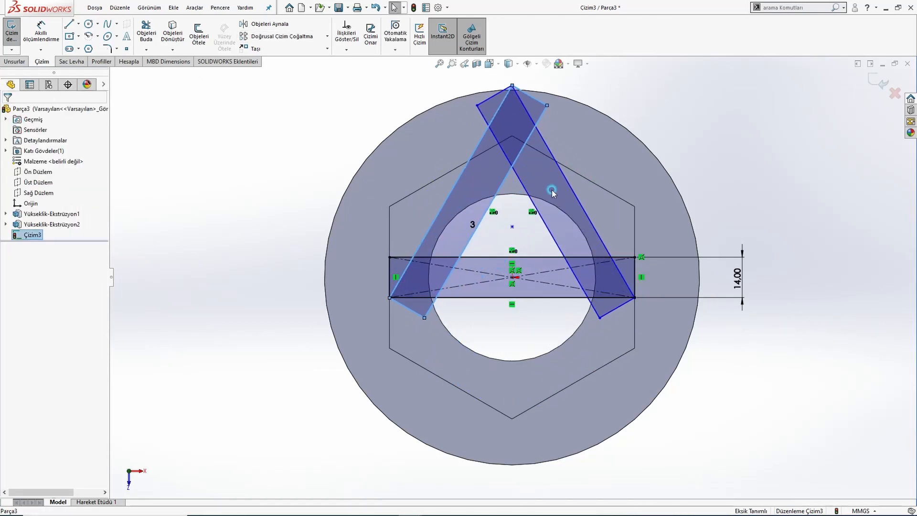
drag(512, 233, 516, 279)
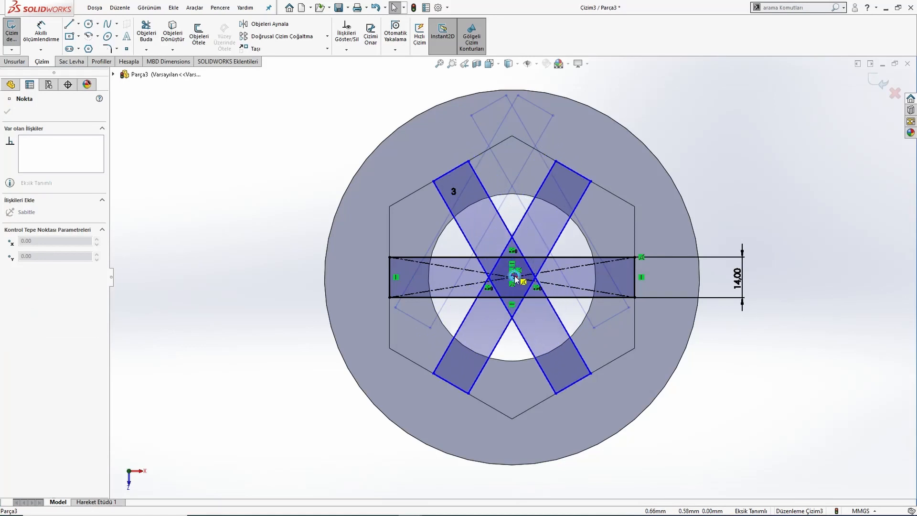
key(Escape)
Start an extruded cut from the slot sketch and select the six regions between the bore and the hexagon's sides as contours.
mouse_move(507, 287)
middle_down()
mouse_move(526, 190)
mouse_move(489, 179)
mouse_move(476, 129)
middle_up()
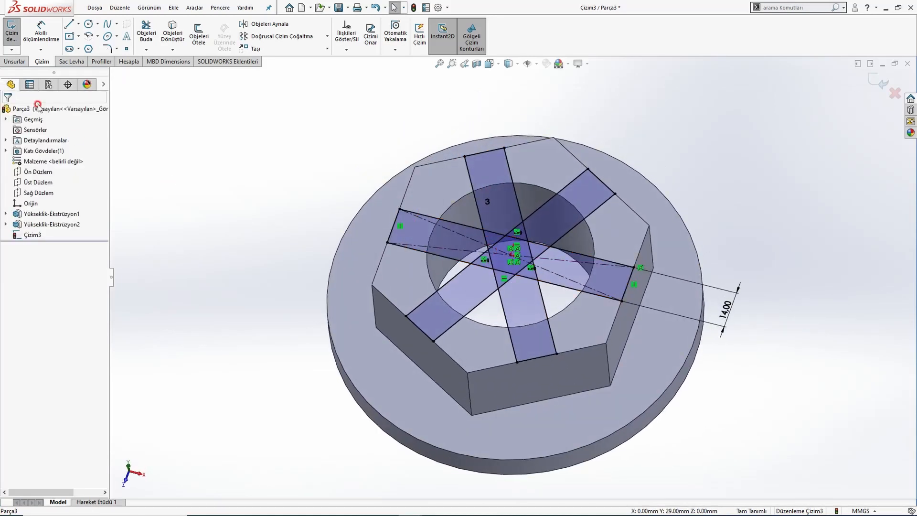
click(15, 61)
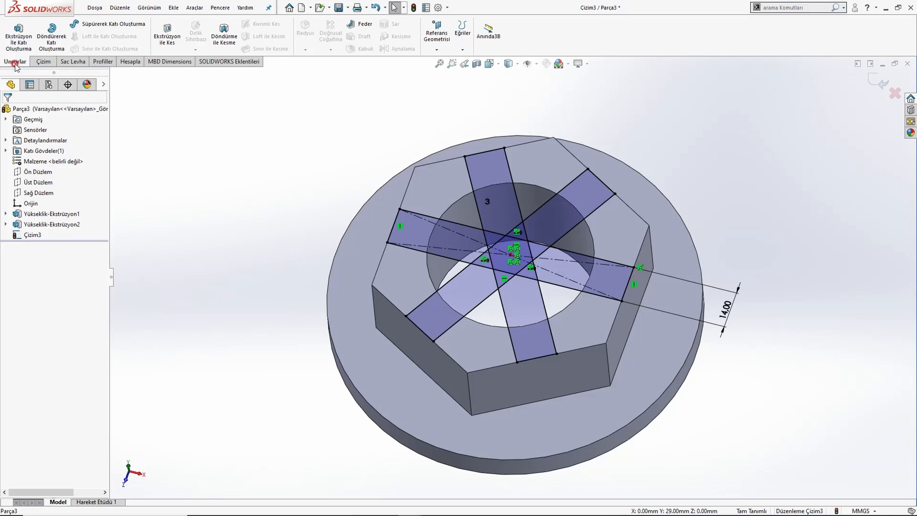
click(167, 33)
click(408, 230)
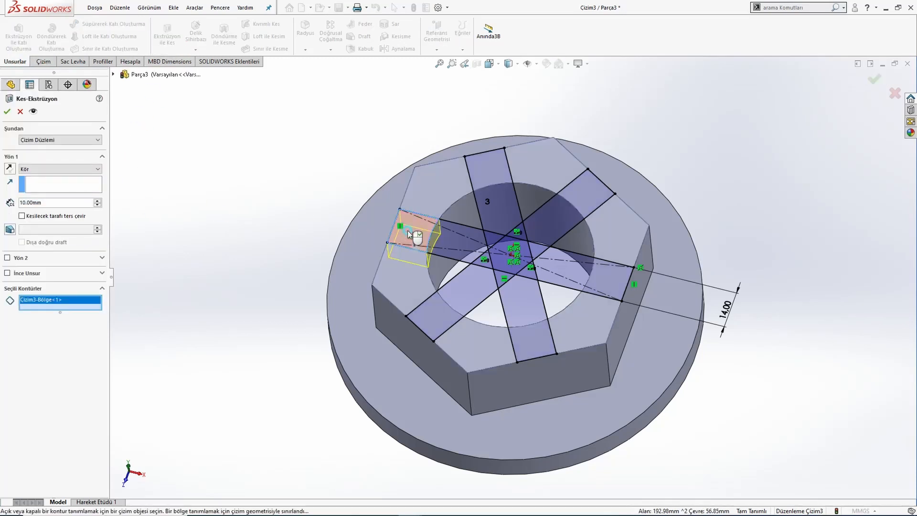
click(478, 173)
click(591, 192)
click(606, 293)
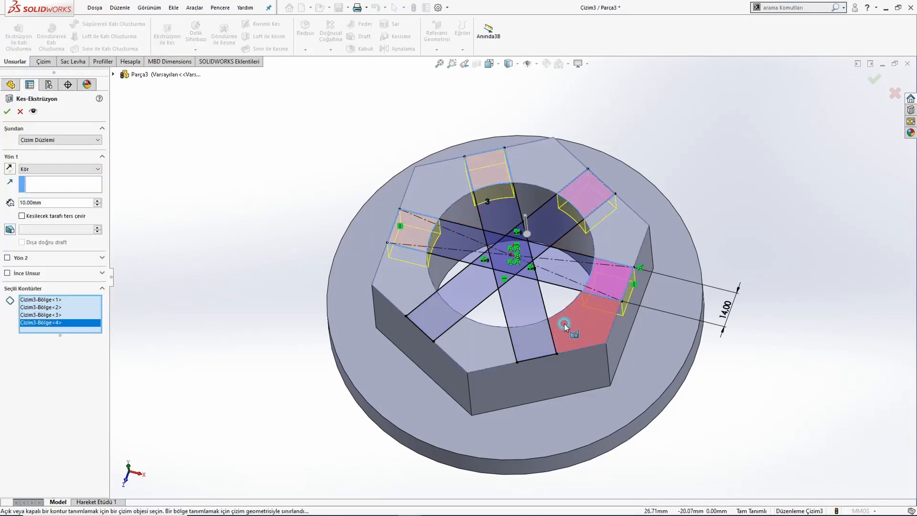
click(530, 342)
click(432, 318)
Check the slot depth in the PDF drawing, then set the cut depth to 15 mm and complete the six slots.
key(alt+Tab)
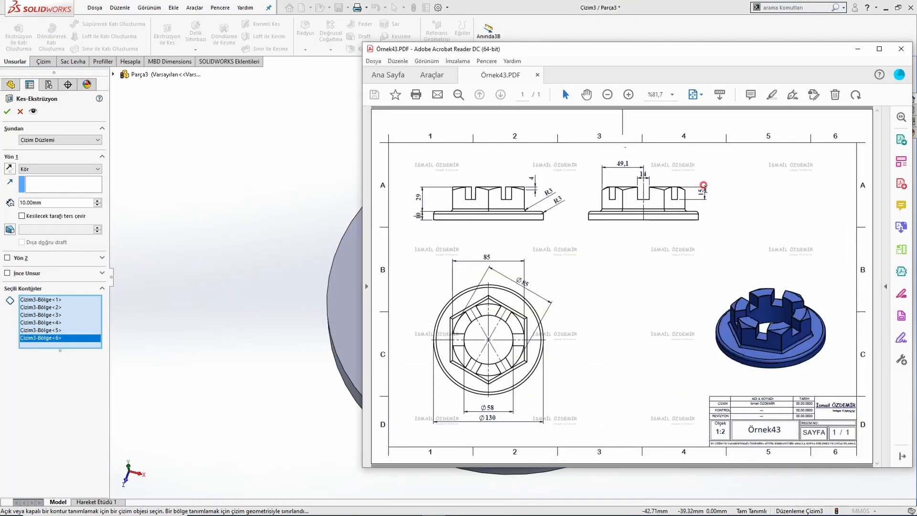
click(303, 213)
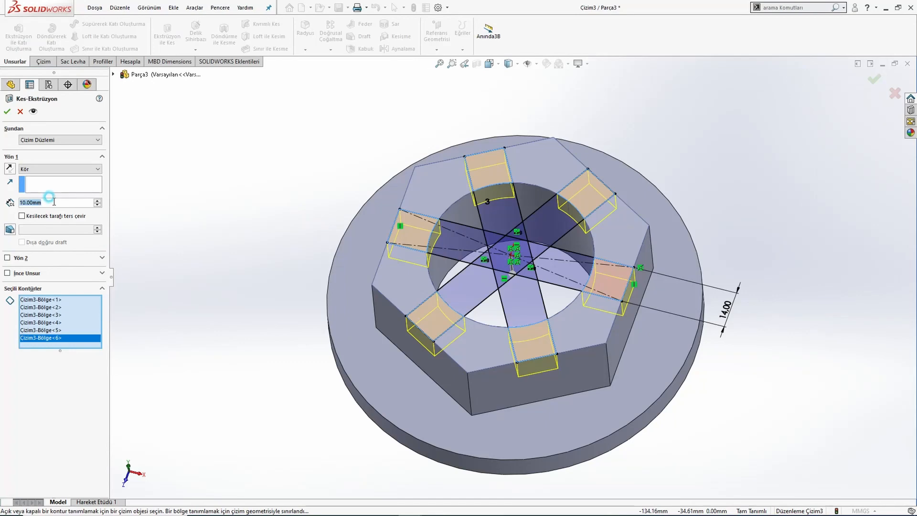
text(15)
key(Return)
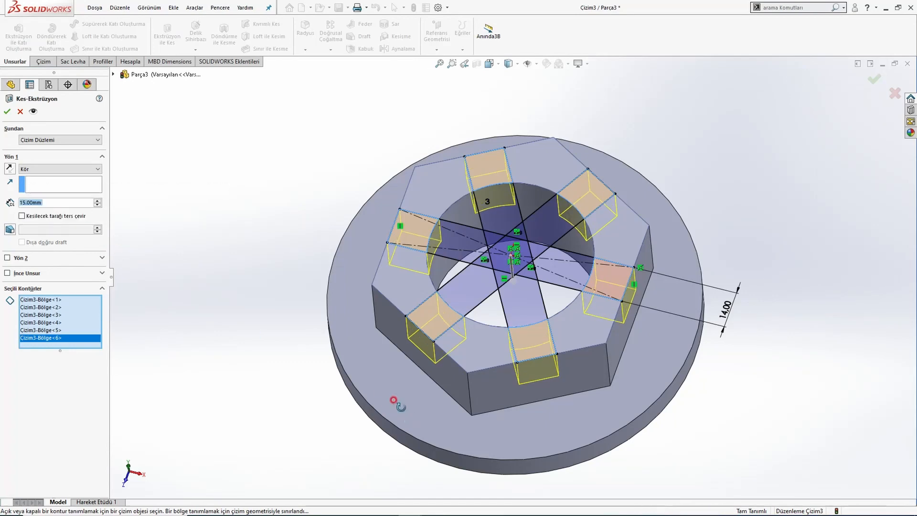
middle_drag(393, 401, 421, 360)
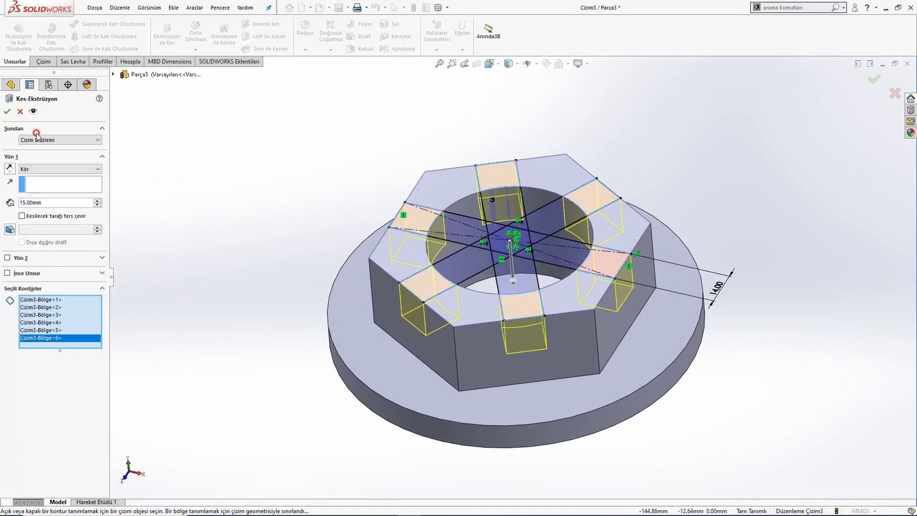
click(8, 112)
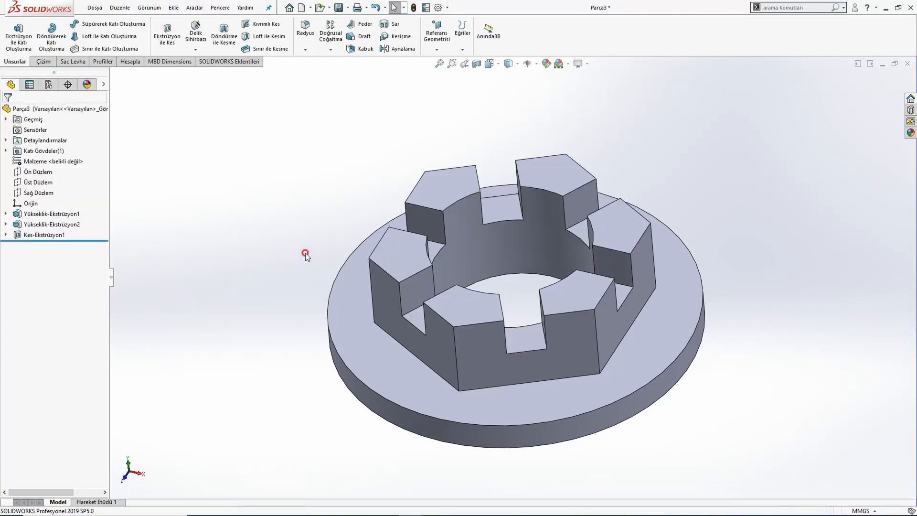
Start a sketch on the Front Plane (Ön Düzlem) and check the hexagon's bevelled top edge in the Örnek43 PDF drawing.
middle_drag(305, 253, 328, 377)
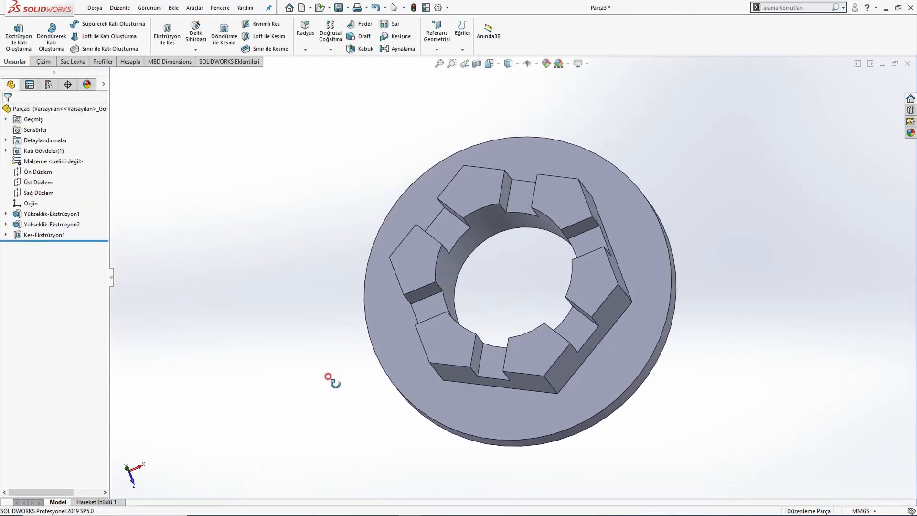
key(ctrl+5)
click(36, 172)
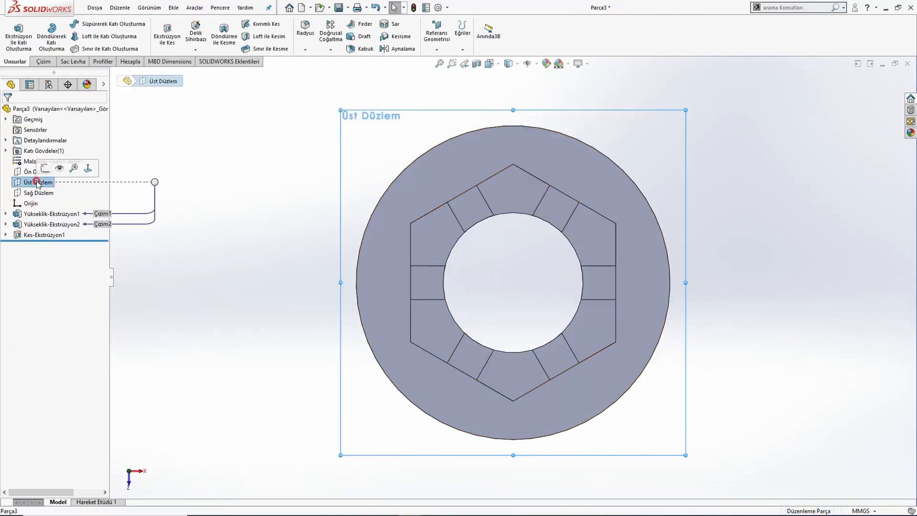
click(43, 160)
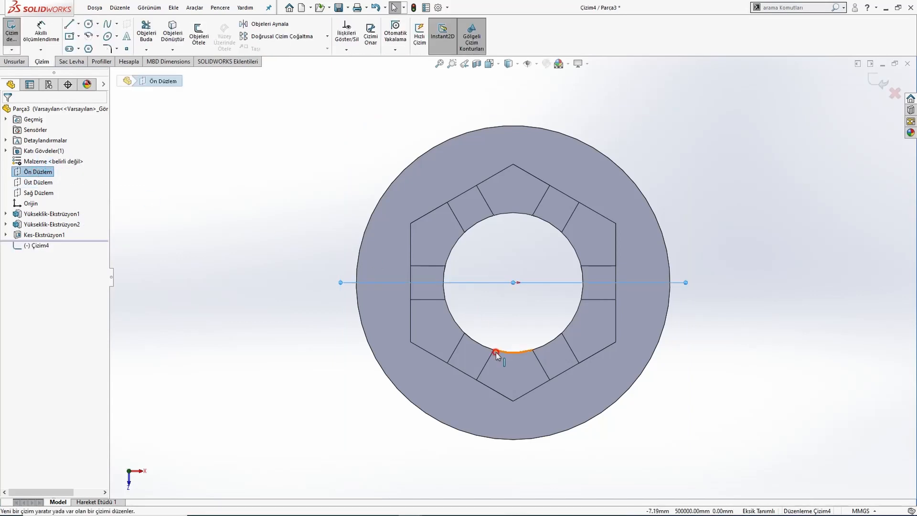
key(alt+Tab)
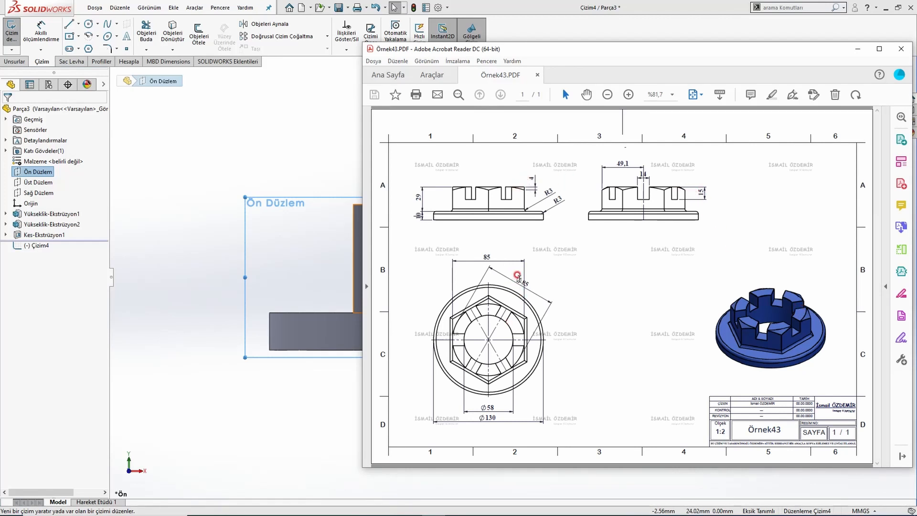
click(330, 249)
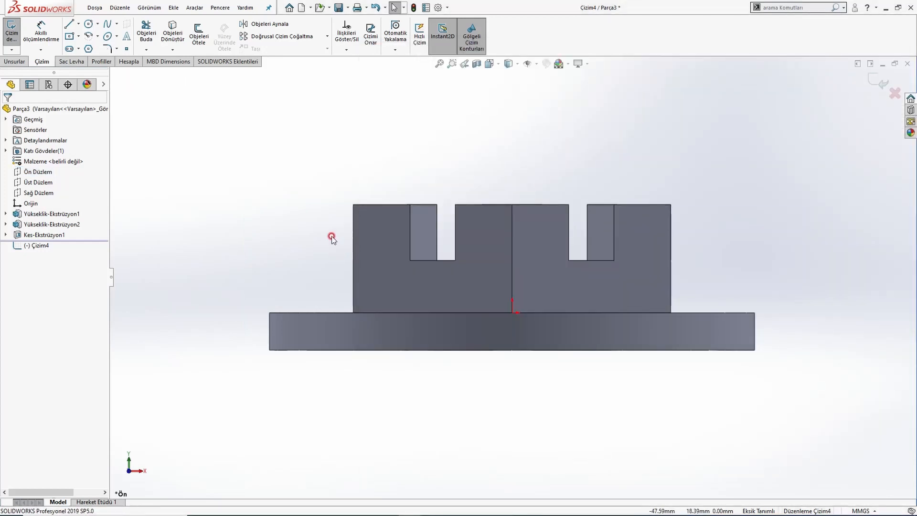
Sketch a vertical line about 58 mm long upward from the origin and convert it to a construction line.
click(69, 24)
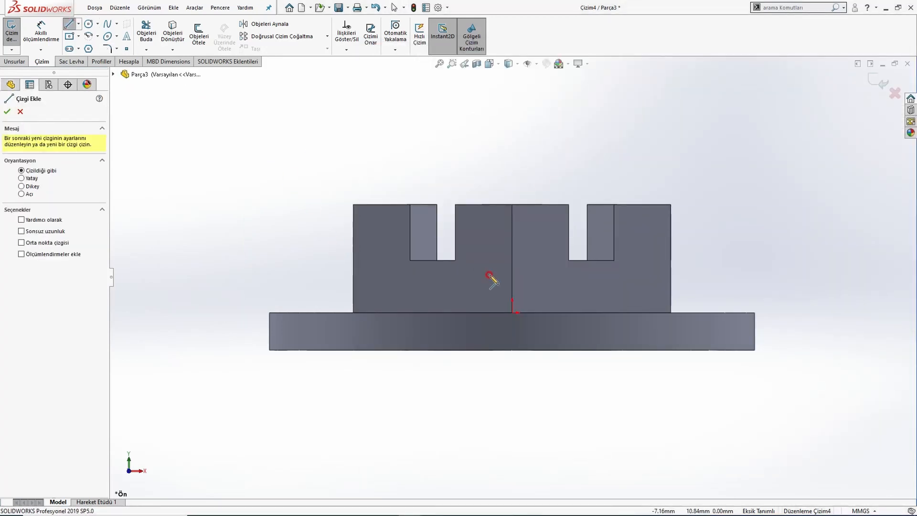
click(512, 313)
click(512, 96)
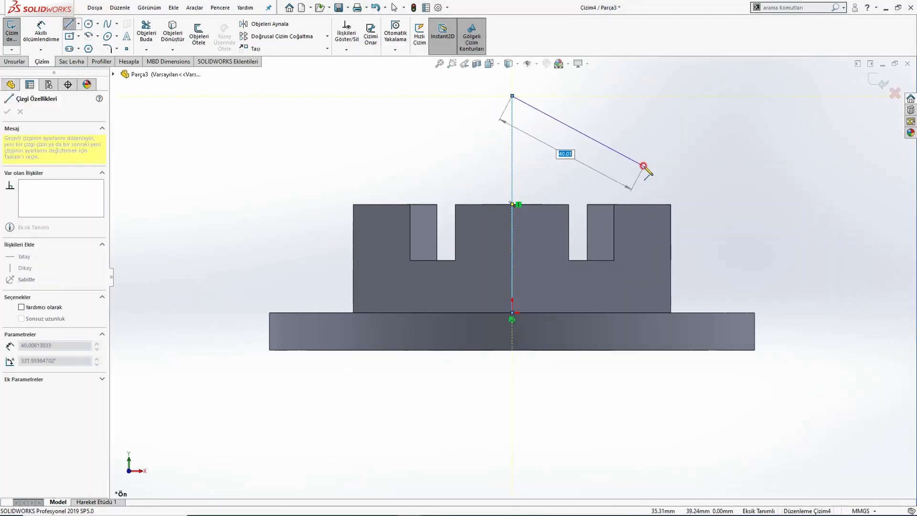
key(Escape)
key(Escape)
click(512, 146)
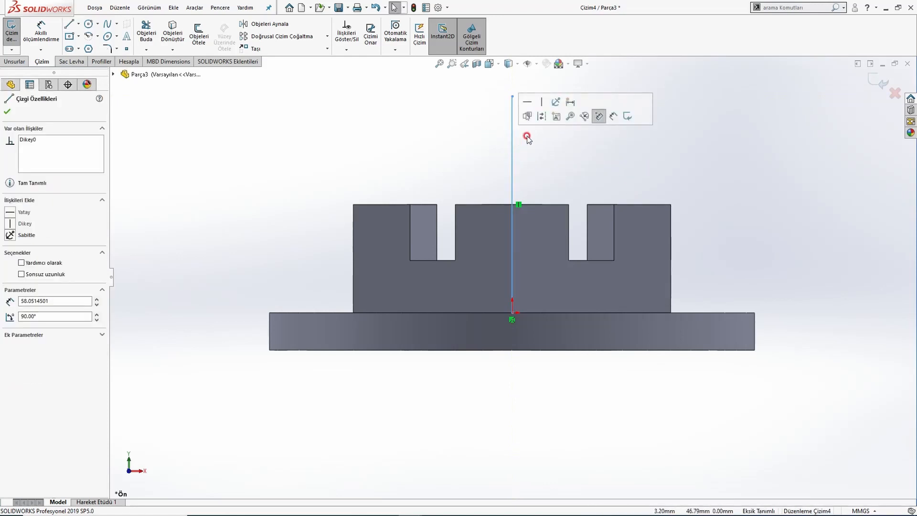
click(542, 116)
click(560, 159)
Sketch a closed right triangle about 14 mm wide and 9 mm high over the hexagon's upper right corner, level with its top face.
click(71, 27)
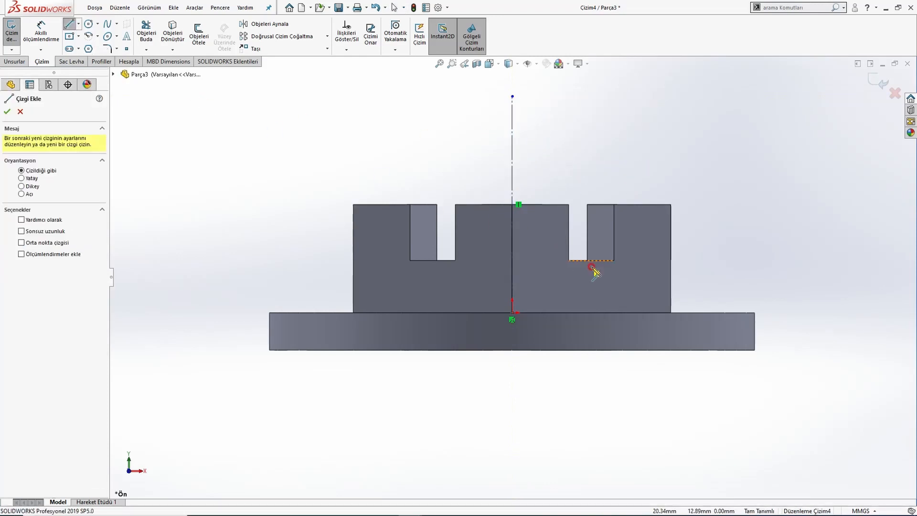
click(687, 238)
click(633, 204)
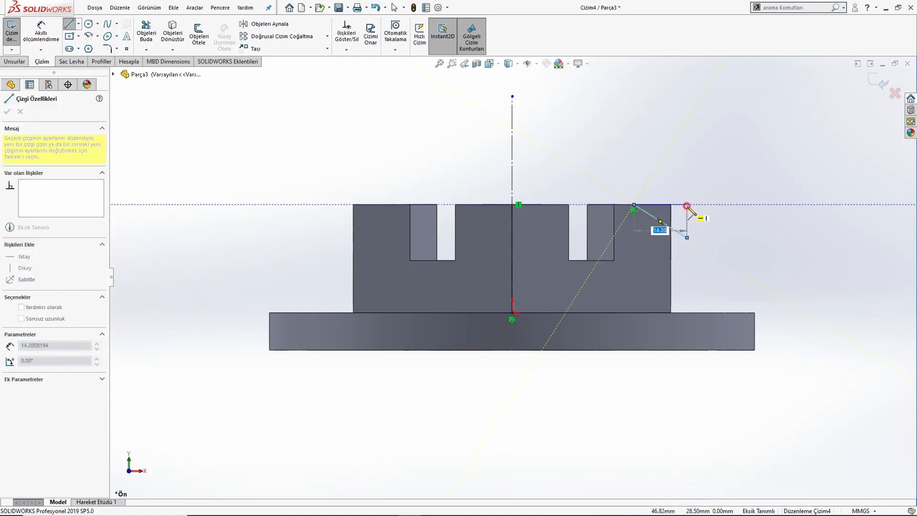
click(687, 204)
click(687, 237)
key(Escape)
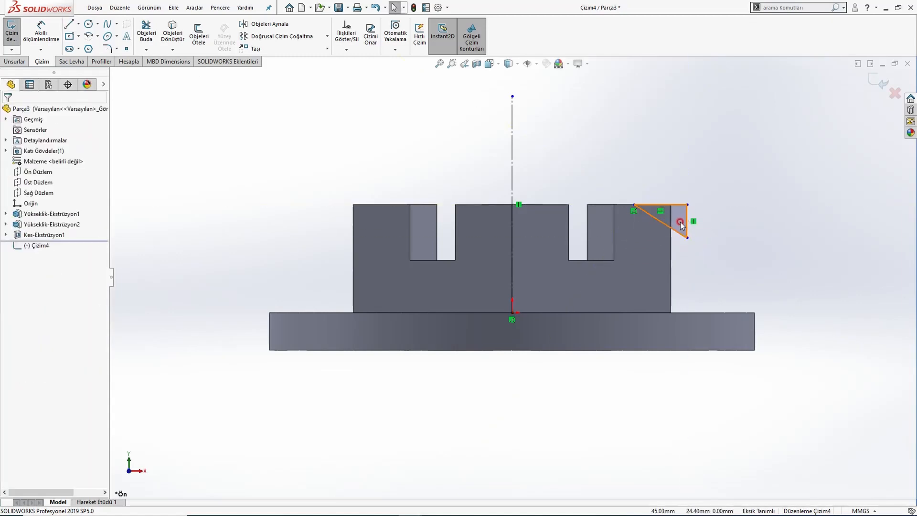
Check the bevel dimensions in the PDF drawing, then dimension the triangle's outer corner 49.1 mm from the vertical centreline.
key(alt+Tab)
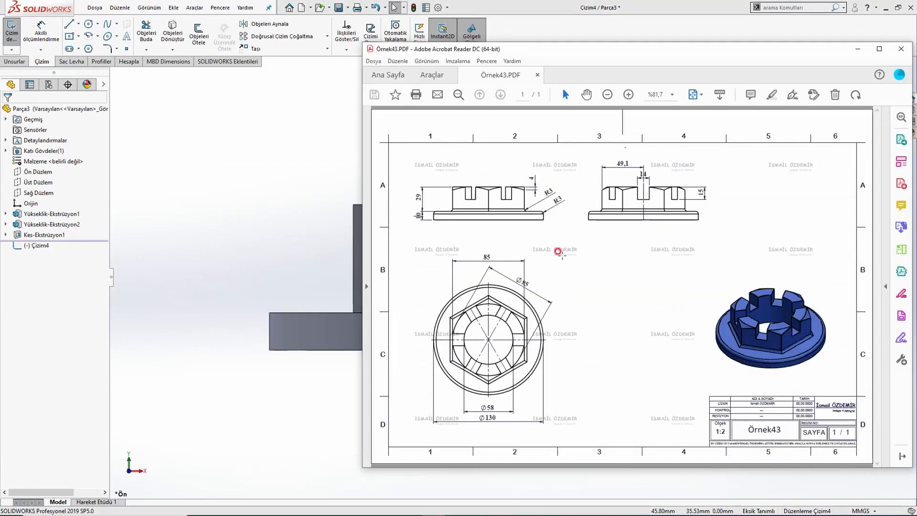
click(309, 174)
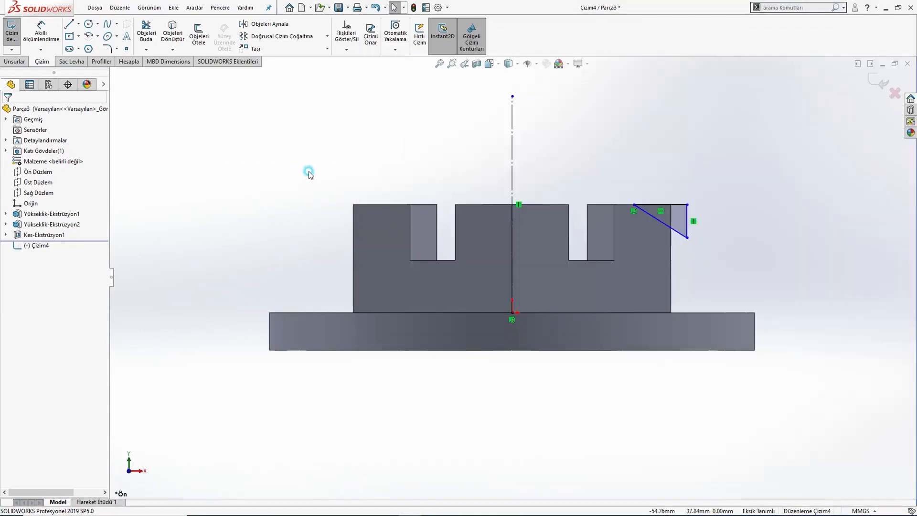
click(40, 34)
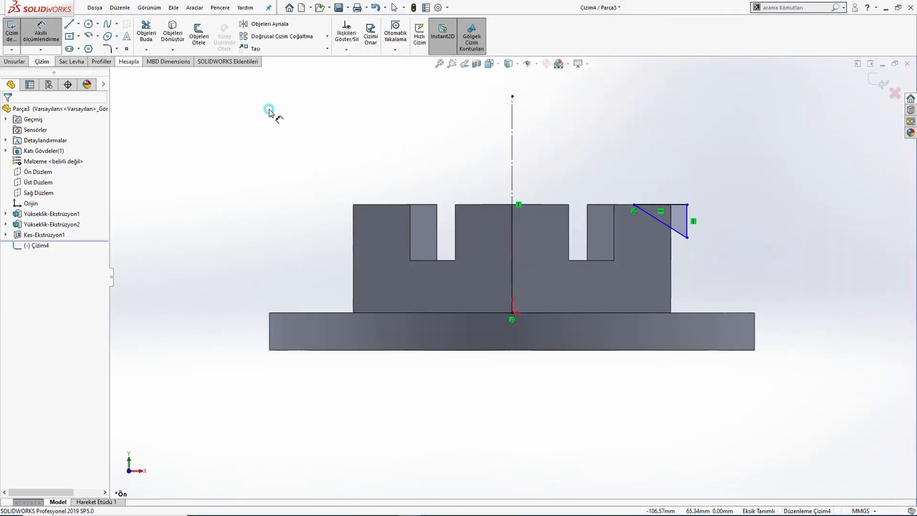
click(687, 205)
click(516, 180)
click(612, 146)
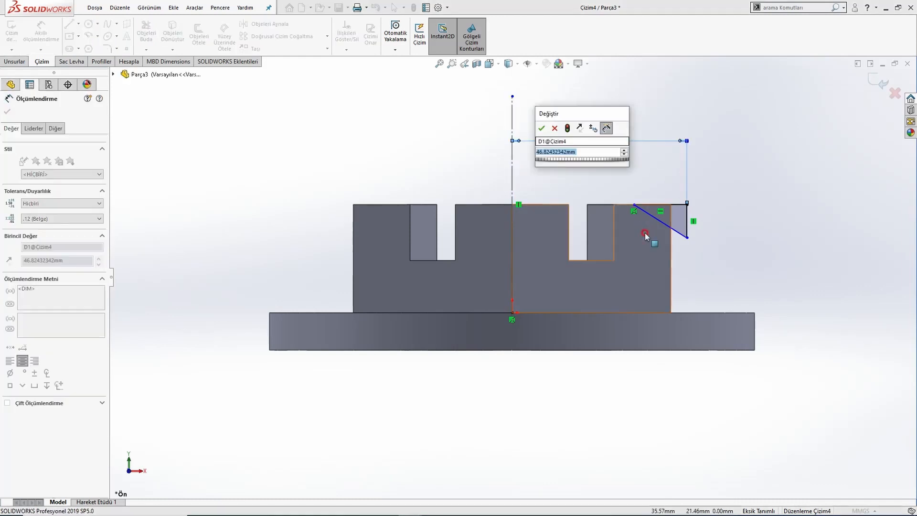
text(49,1)
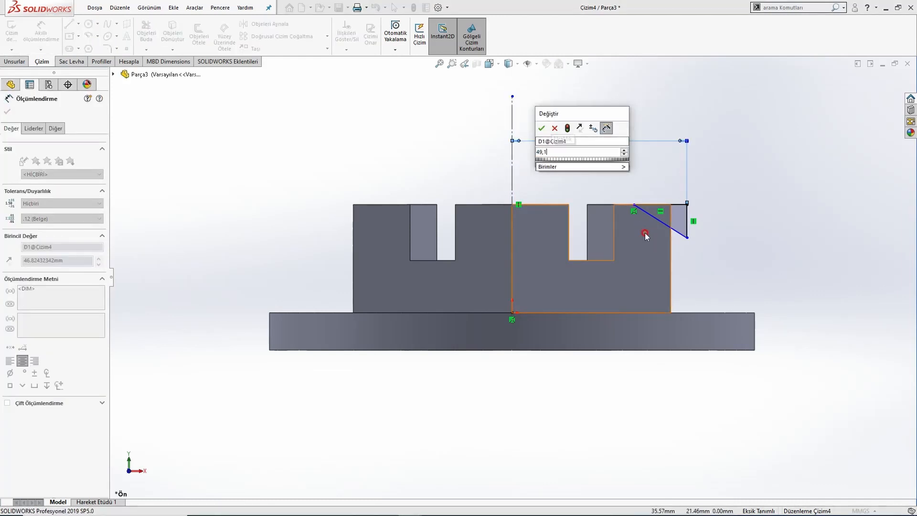
key(Return)
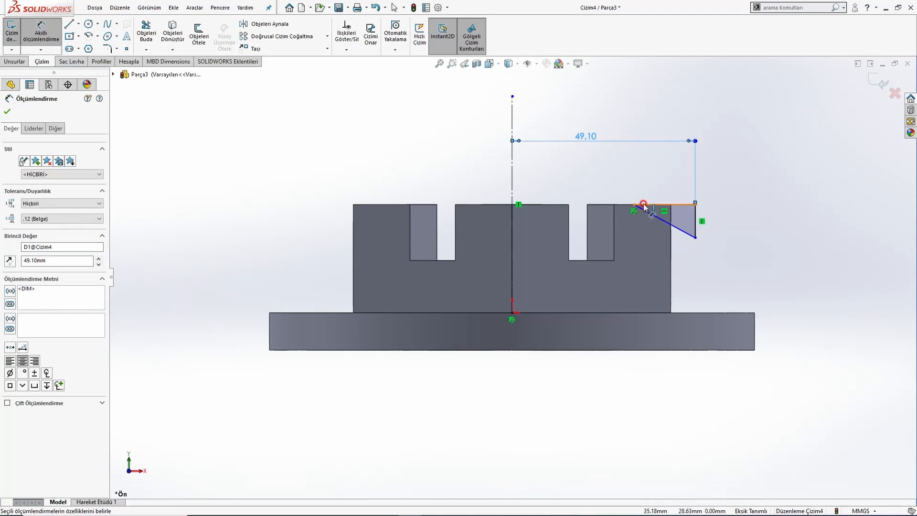
Check the bevel height in the PDF drawing and dimension the triangle's vertical side as 4 mm.
key(alt+Tab)
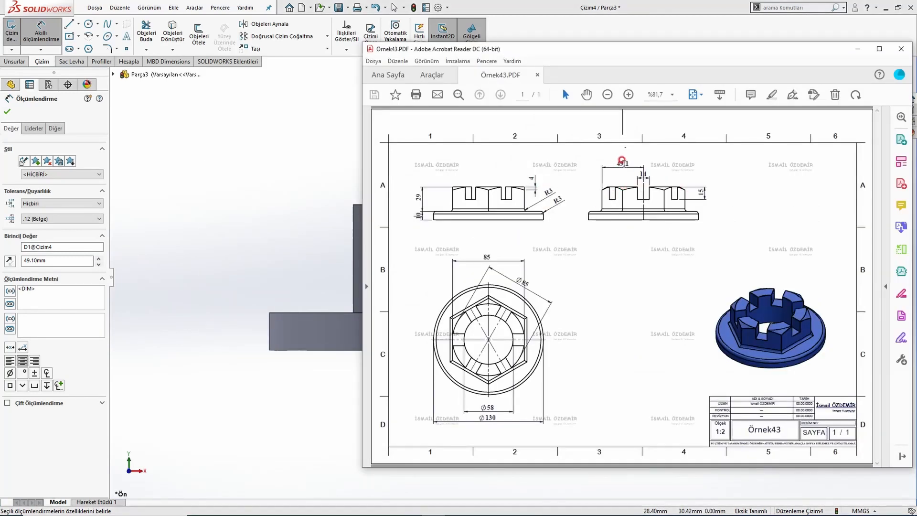
click(339, 186)
click(725, 218)
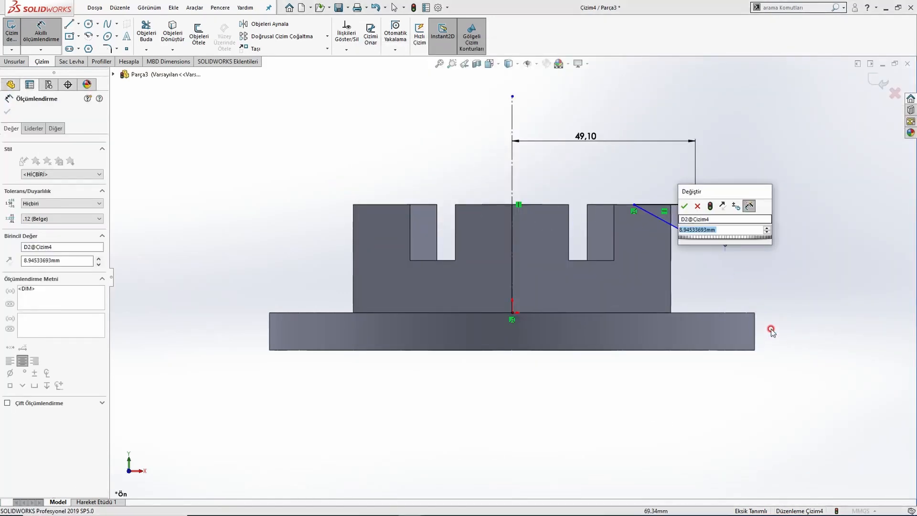
text(4)
key(Return)
key(Escape)
Look up the bevel's inner diameter in the PDF drawing and dimension the triangle's inner corner 85/2 mm from the centreline.
scroll(661, 209, down, 2)
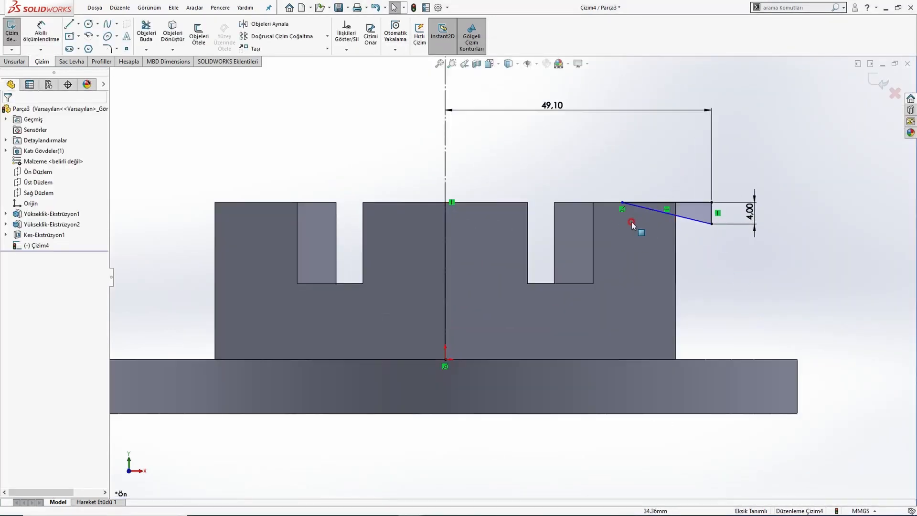
mouse_move(623, 202)
mouse_down()
mouse_move(657, 204)
mouse_move(618, 204)
mouse_up()
click(604, 181)
key(alt+Tab)
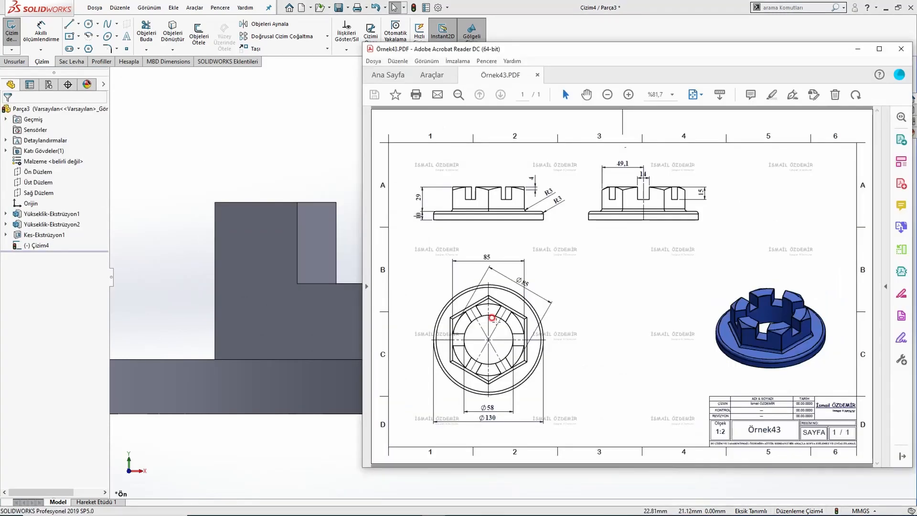
click(332, 193)
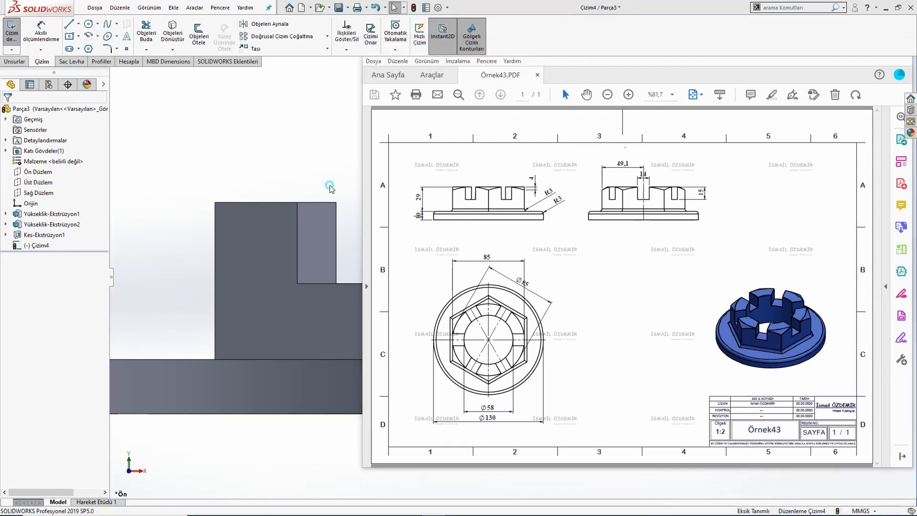
click(42, 34)
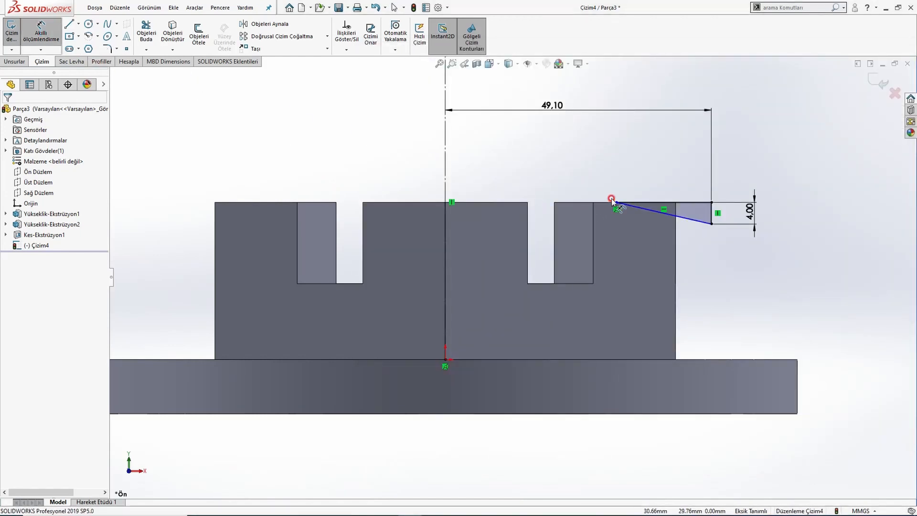
click(613, 201)
click(444, 184)
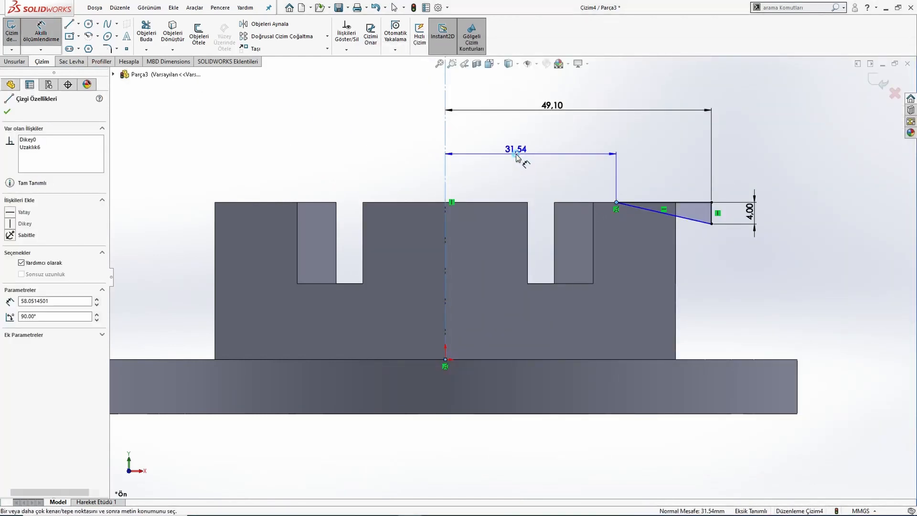
click(513, 152)
text(42.5)
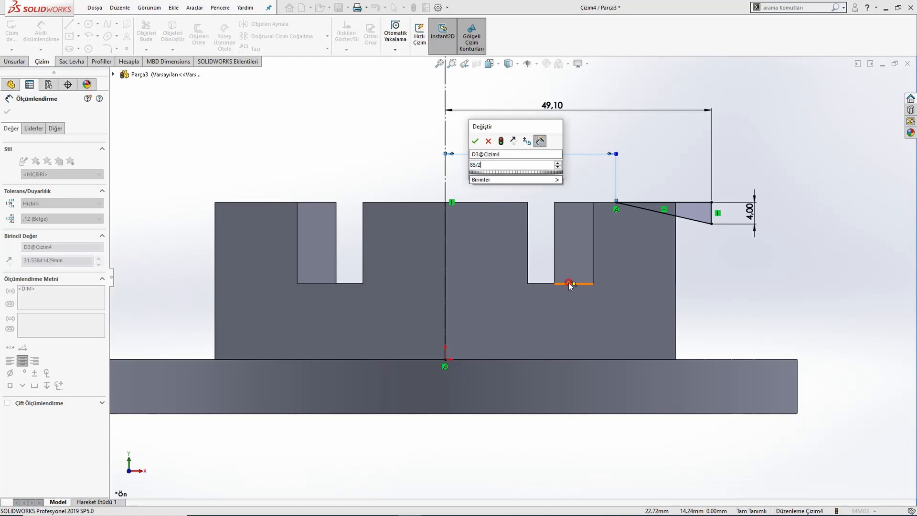
key(Return)
scroll(674, 206, down, 6)
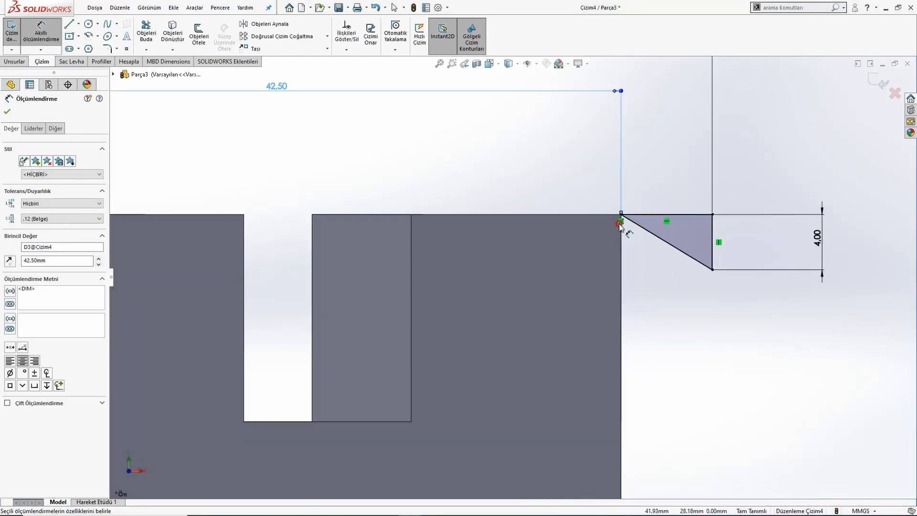
key(Escape)
Create a 360-degree revolved cut of the triangle about the vertical centreline to bevel the hexagon's top corners.
scroll(575, 229, up, 3)
mouse_move(575, 229)
middle_down()
mouse_move(490, 264)
mouse_move(475, 299)
middle_up()
scroll(528, 266, up, 8)
key(ctrl+7)
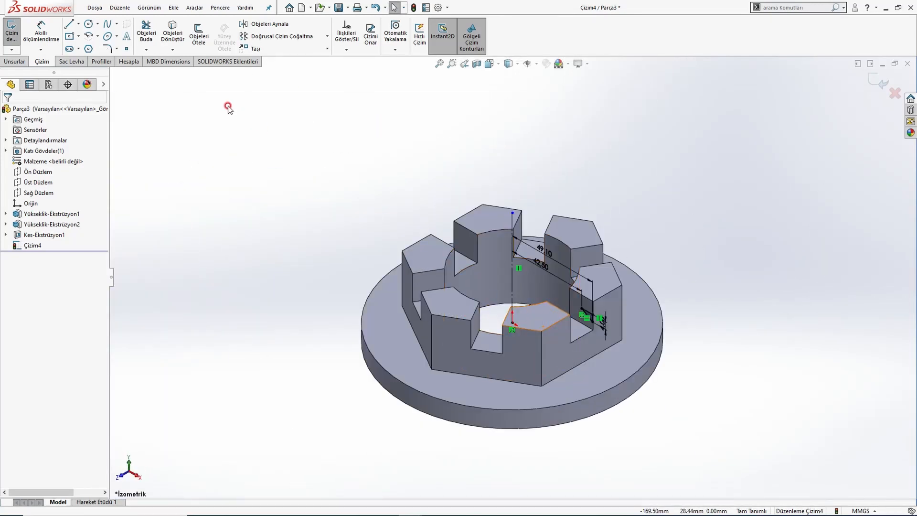
click(15, 62)
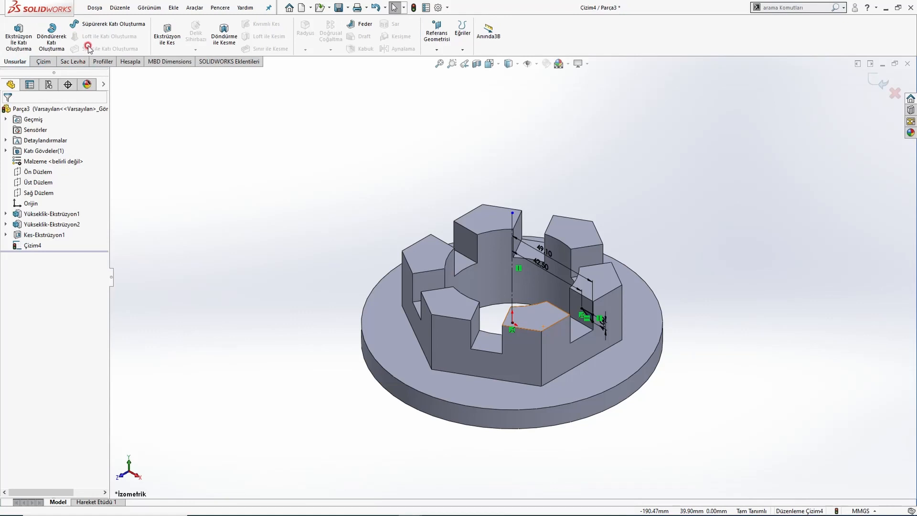
click(211, 51)
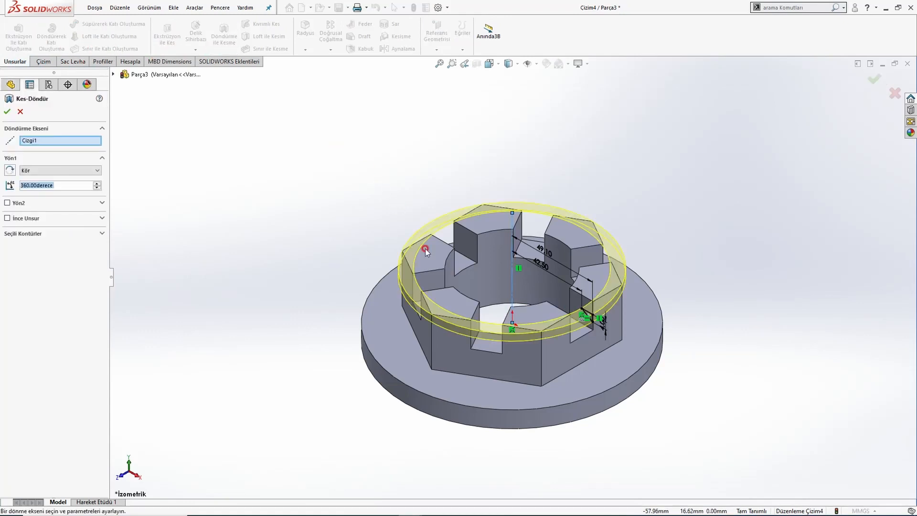
scroll(554, 334, down, 5)
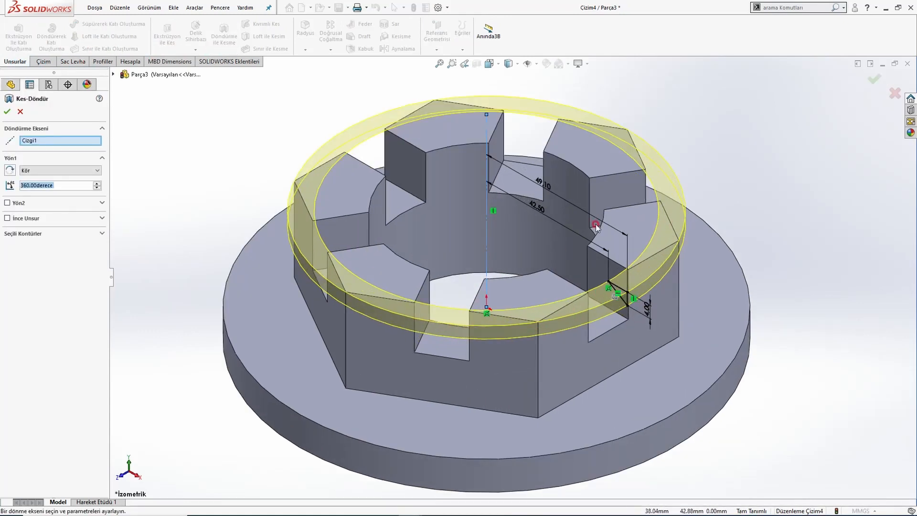
click(6, 112)
Inspect the bevelled nut from several angles and look up the flange's fillet radii in the PDF drawing.
scroll(602, 272, down, 3)
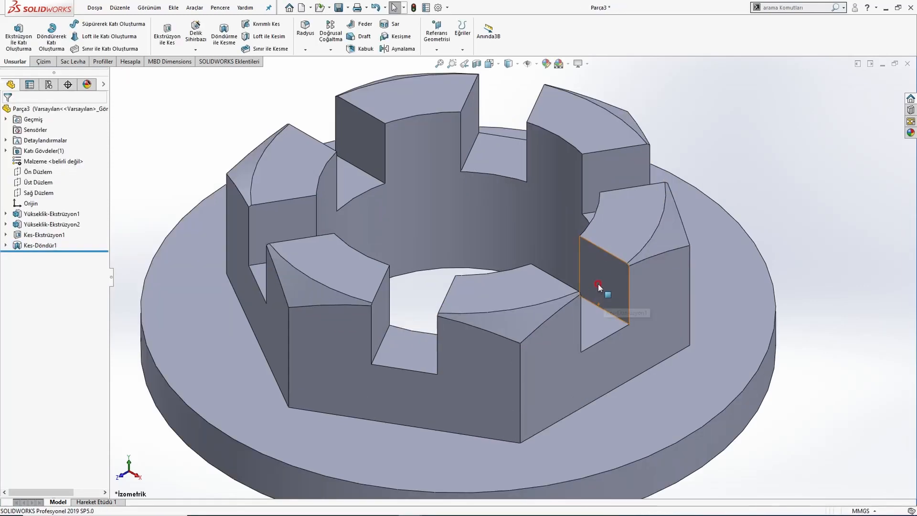
middle_drag(578, 218, 601, 245)
scroll(601, 245, up, 5)
middle_drag(557, 296, 469, 293)
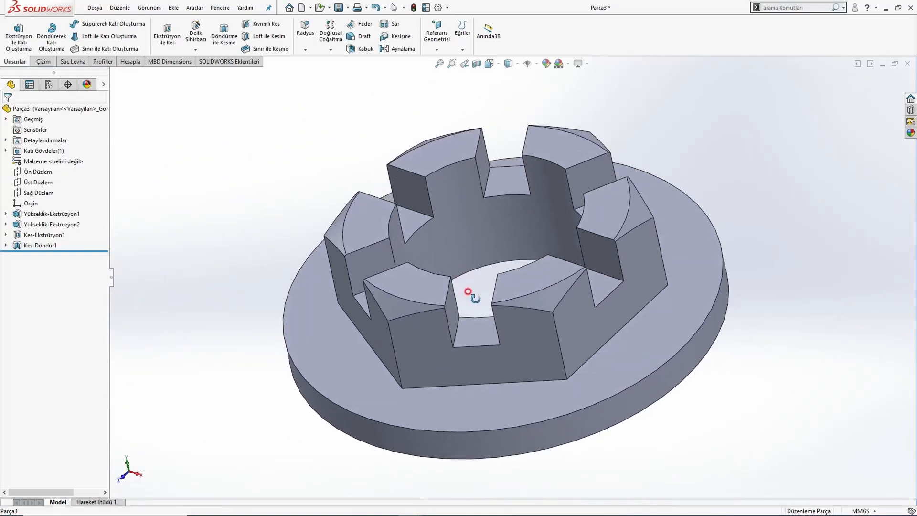
key(alt+Tab)
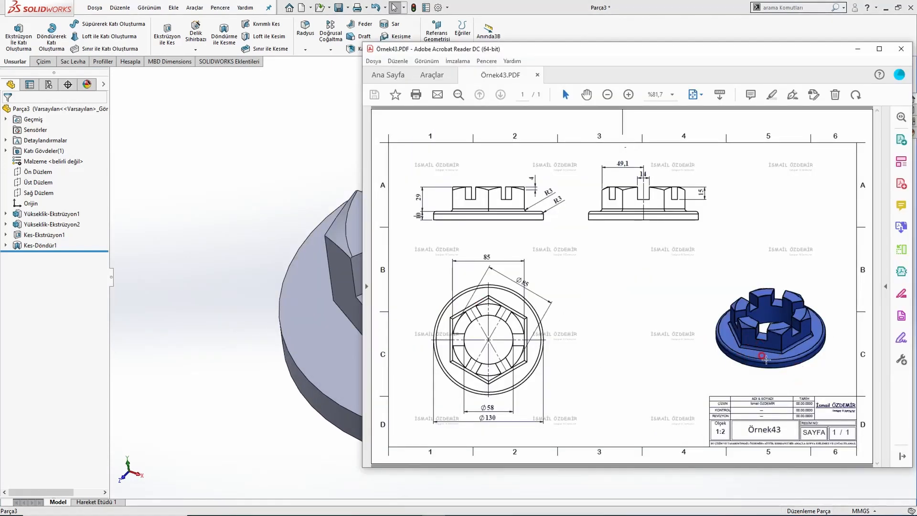
click(550, 189)
double_click(557, 200)
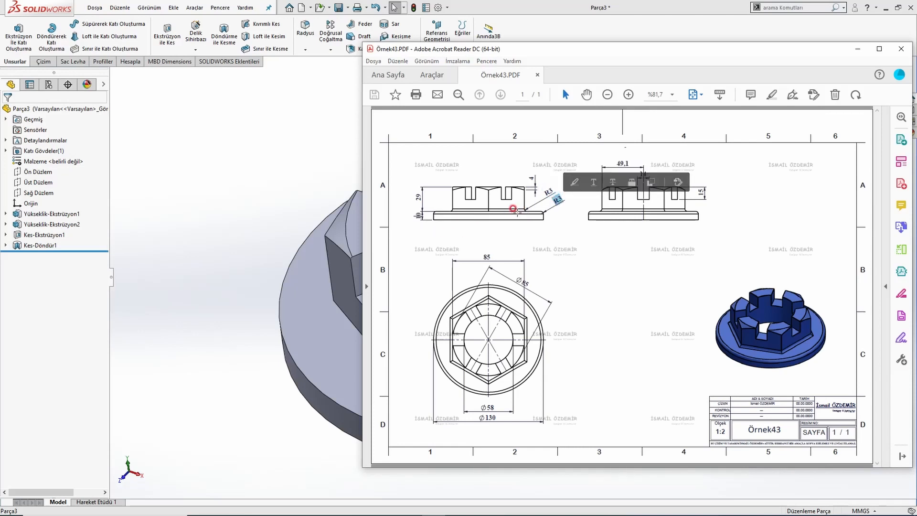
click(282, 204)
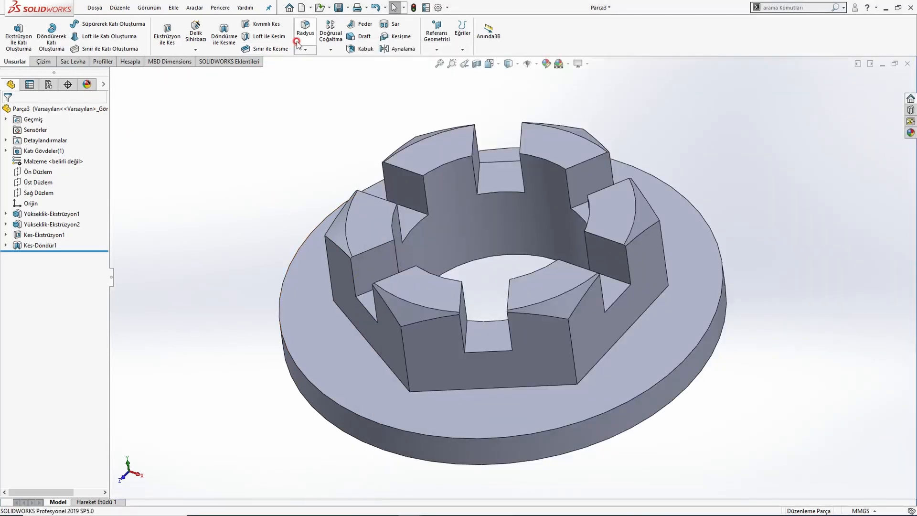
Fillet the edges of the flange's upper face, including the hexagon's base edges, with a 3 mm radius.
click(297, 43)
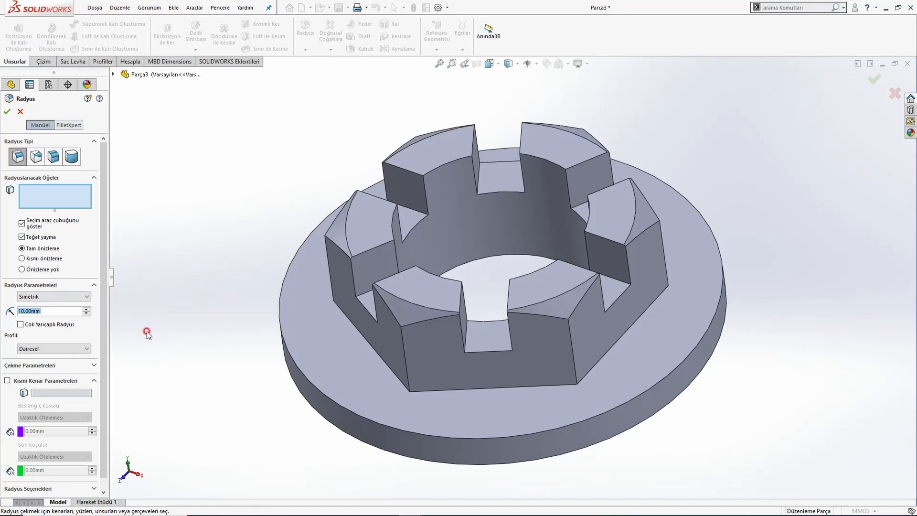
click(336, 358)
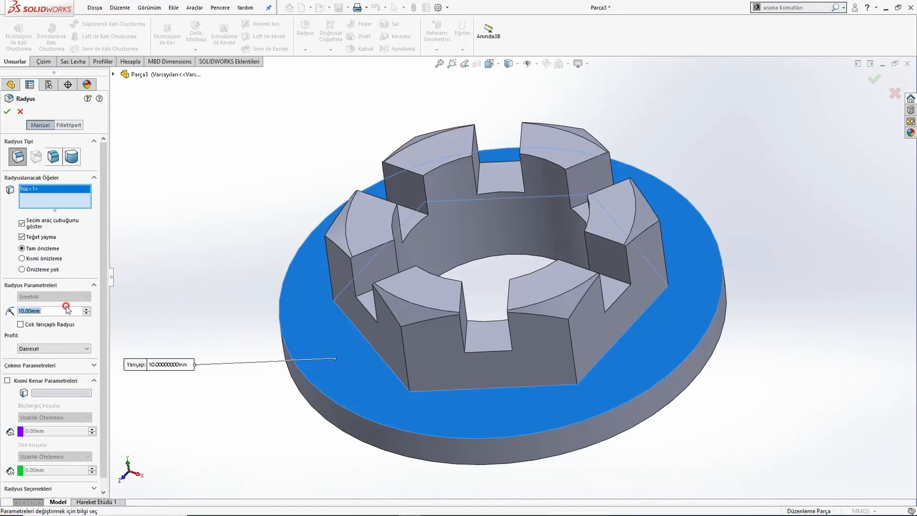
text(3)
key(Return)
middle_drag(350, 343, 375, 347)
click(6, 112)
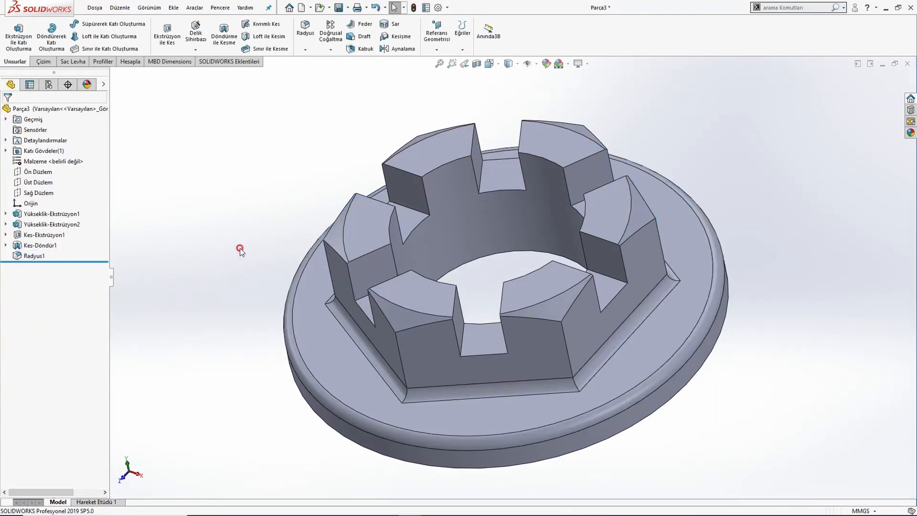
Apply the spark erosion plastic blue appearance to the nut's whole body and inspect it, returning to the isometric view.
middle_drag(239, 248, 310, 316)
key(ctrl+1)
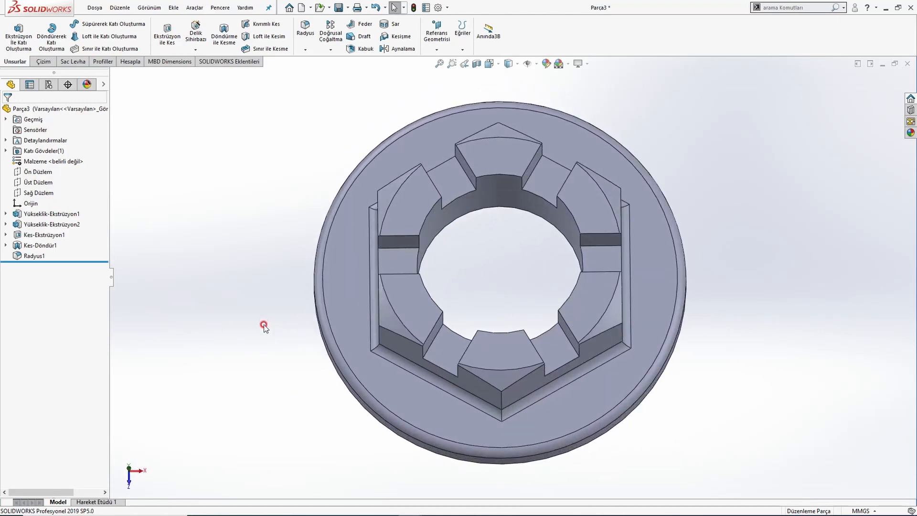
key(ctrl+7)
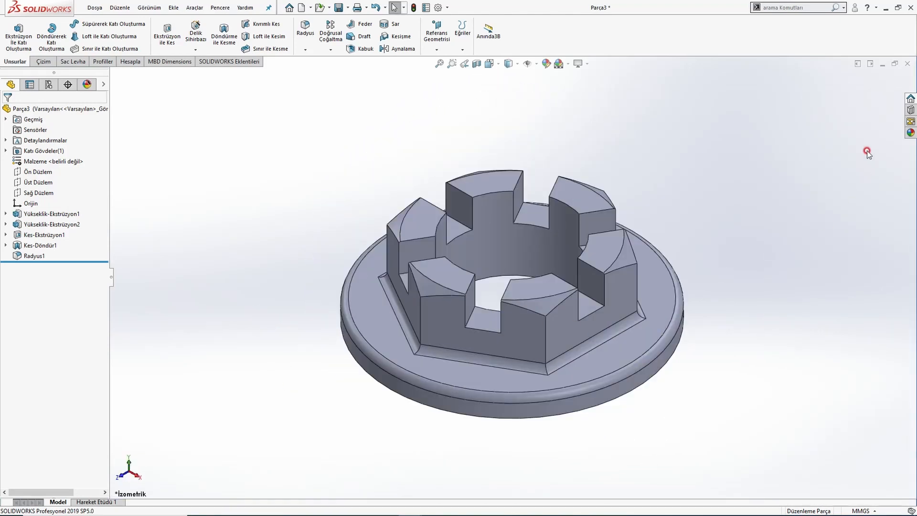
click(911, 133)
click(788, 99)
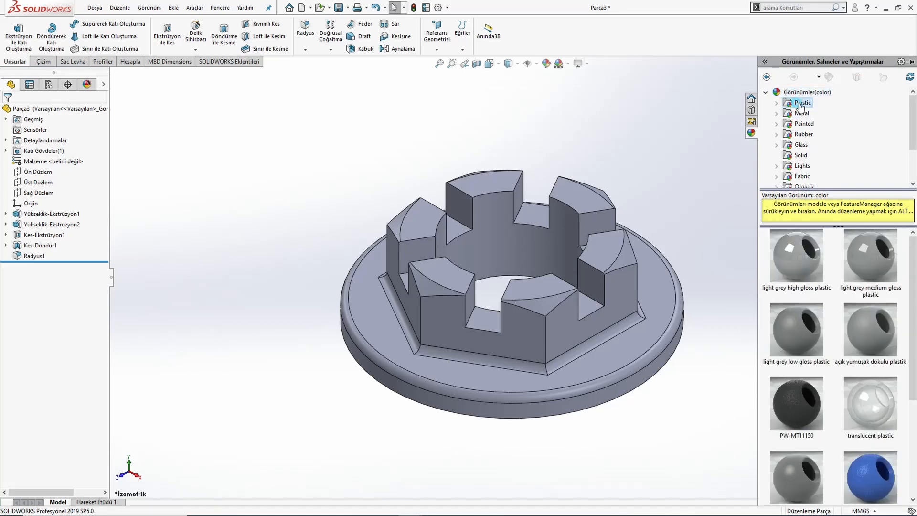
click(777, 105)
scroll(807, 143, down, 2)
click(810, 144)
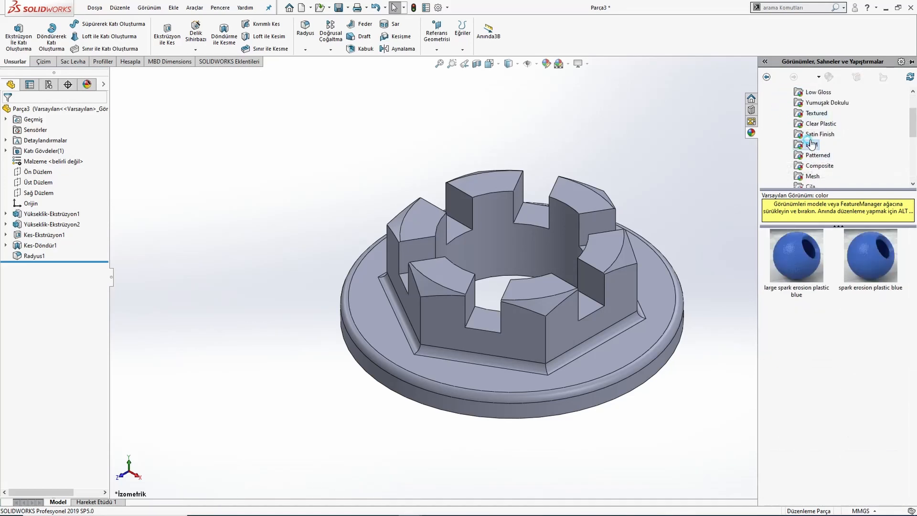
drag(865, 259, 663, 285)
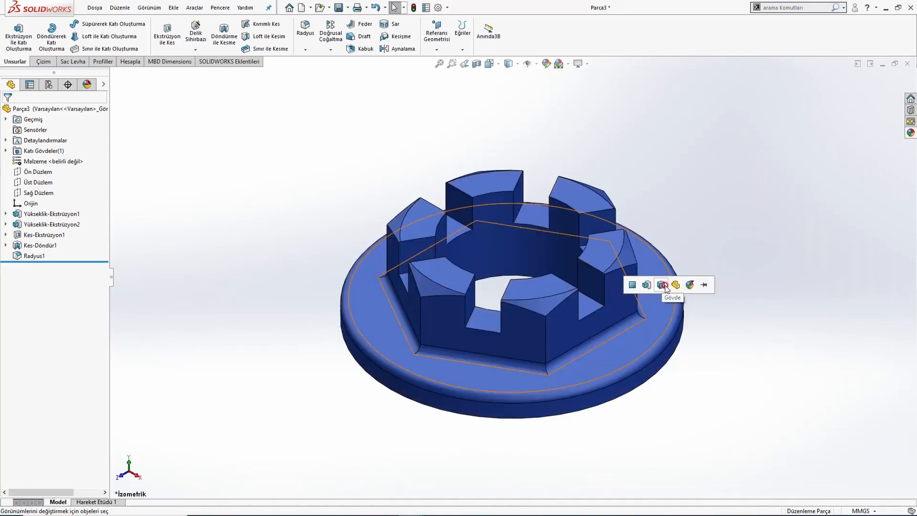
click(657, 230)
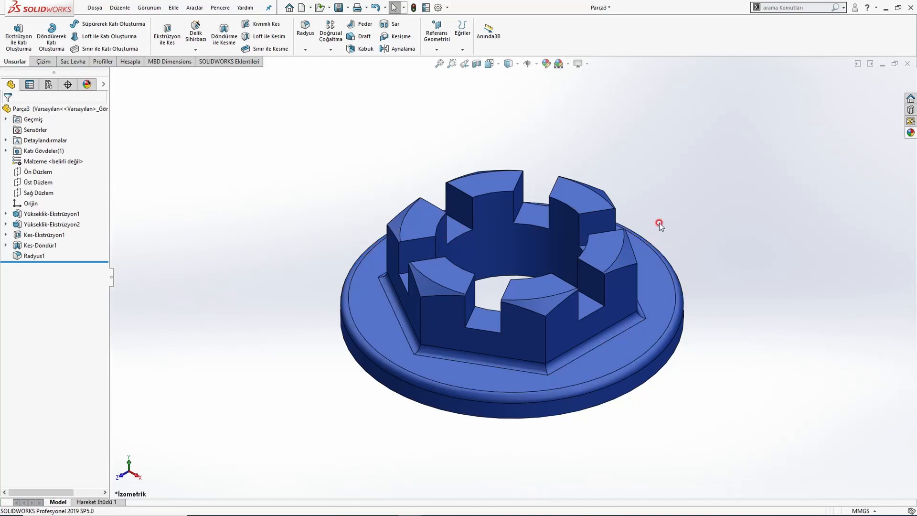
middle_drag(594, 218, 631, 216)
key(ctrl+7)
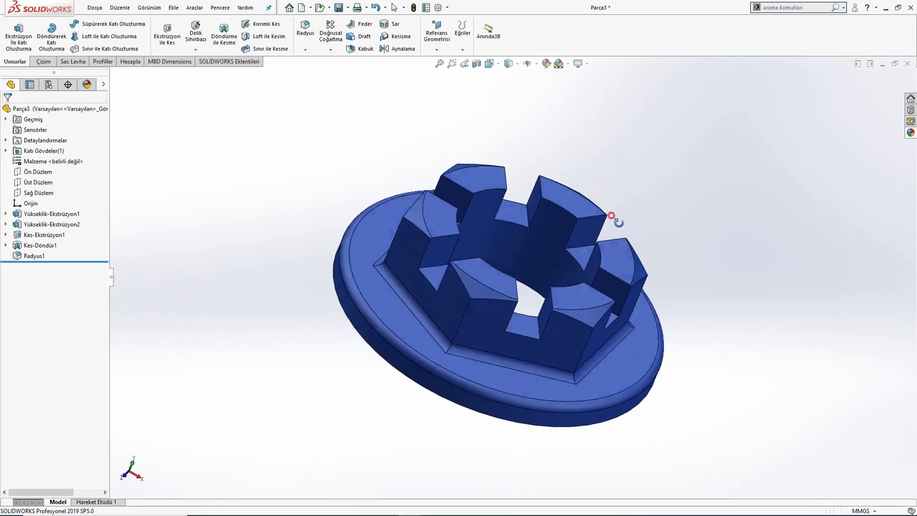